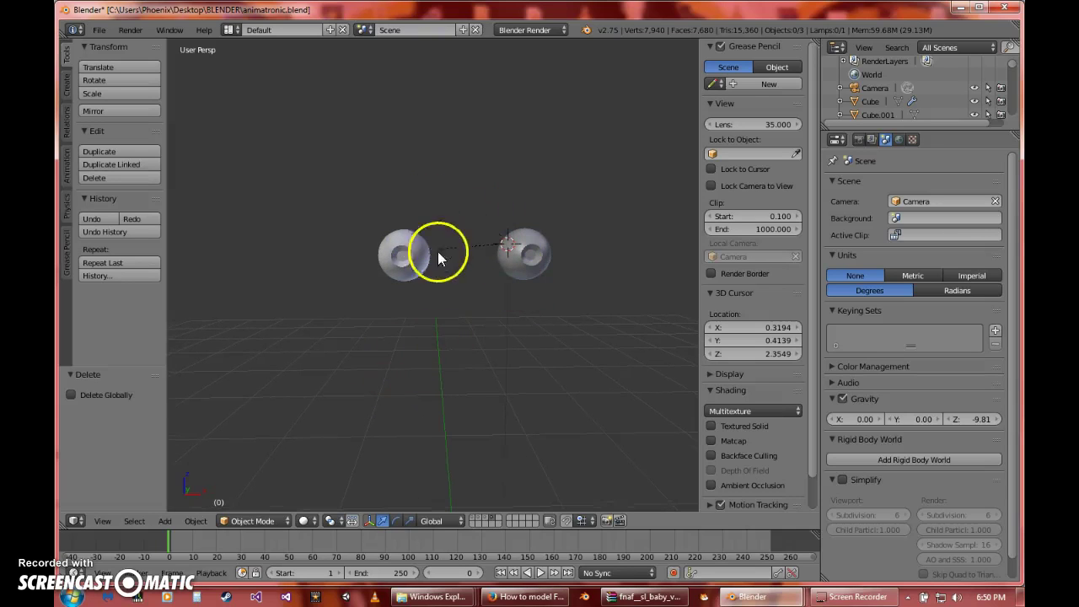
Preview the two eyeballs in Rendered viewport shading, then return the view to Solid shading
{"action": "left_click", "coordinate": [305, 520]}
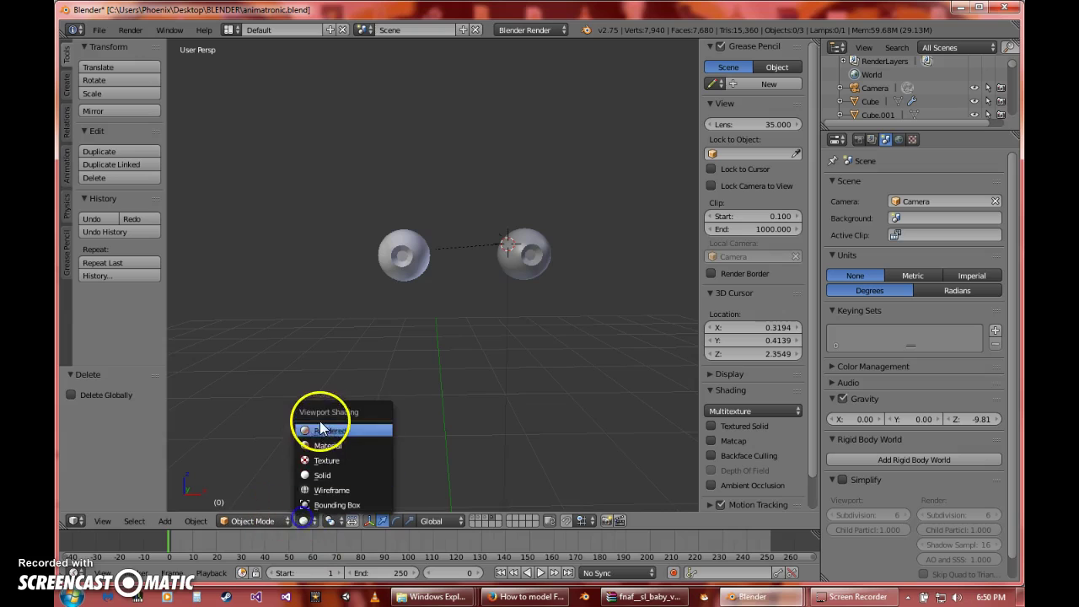
{"action": "left_click", "coordinate": [317, 432]}
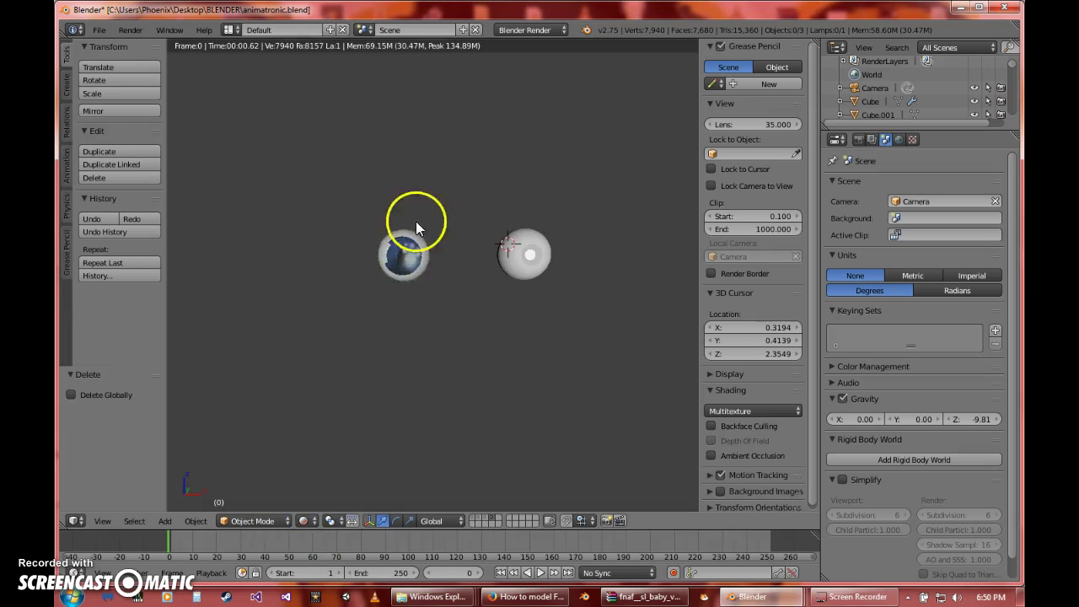
{"action": "left_click", "coordinate": [305, 520]}
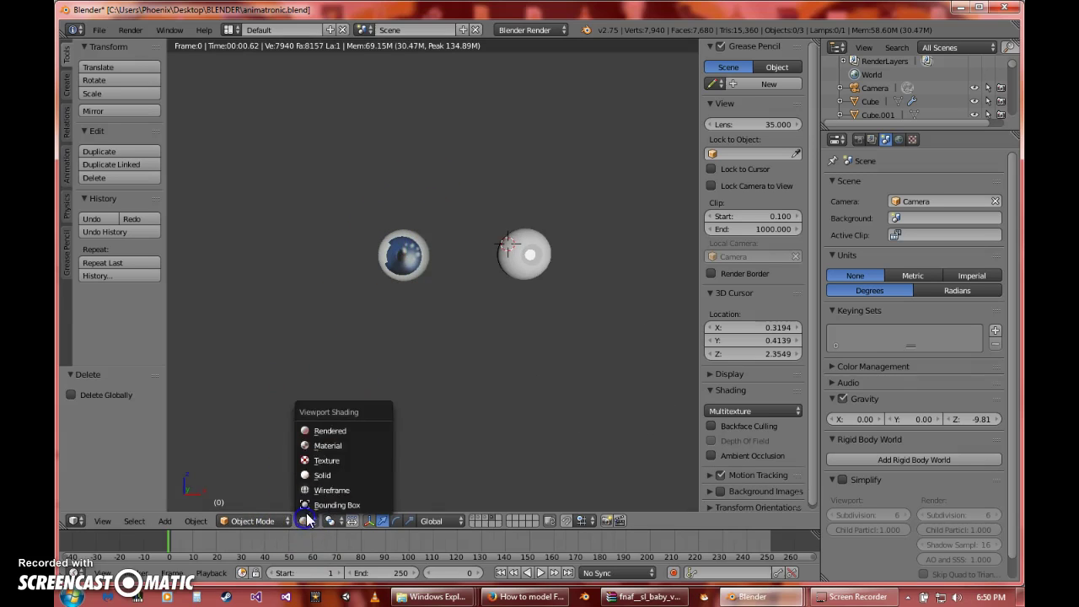
{"action": "left_click", "coordinate": [326, 472]}
{"action": "scroll", "coordinate": [438, 358], "scroll_direction": "up", "scroll_amount": 3}
{"action": "mouse_move", "coordinate": [439, 358]}
{"action": "middle_mouse_down"}
{"action": "mouse_move", "coordinate": [453, 365]}
{"action": "mouse_move", "coordinate": [439, 359]}
{"action": "middle_mouse_up"}
{"action": "scroll", "coordinate": [443, 363], "scroll_direction": "down", "scroll_amount": 3}
{"action": "scroll", "coordinate": [443, 363], "scroll_direction": "up", "scroll_amount": 3}
{"action": "scroll", "coordinate": [448, 367], "scroll_direction": "down", "scroll_amount": 4}
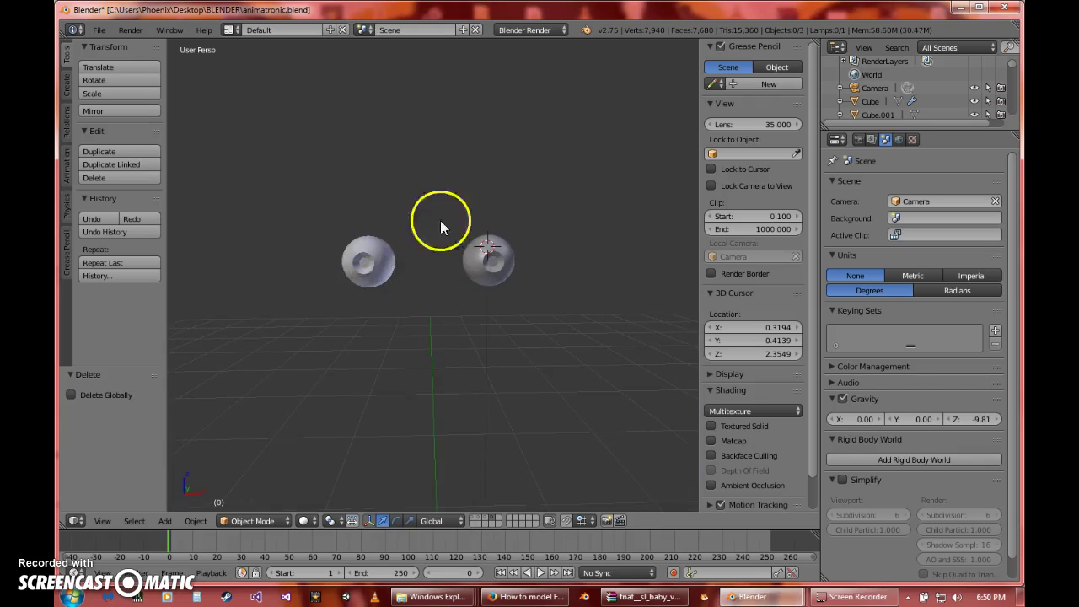
{"action": "right_click", "coordinate": [489, 261]}
{"action": "left_click_drag", "start_coordinate": [494, 204], "coordinate": [484, 188]}
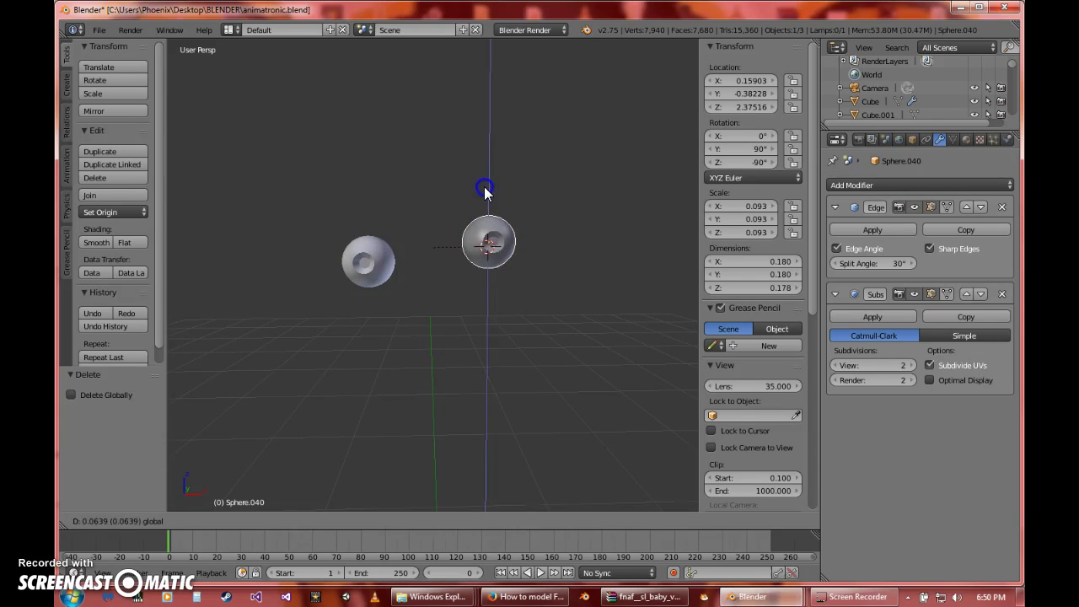
{"action": "right_click", "coordinate": [486, 198]}
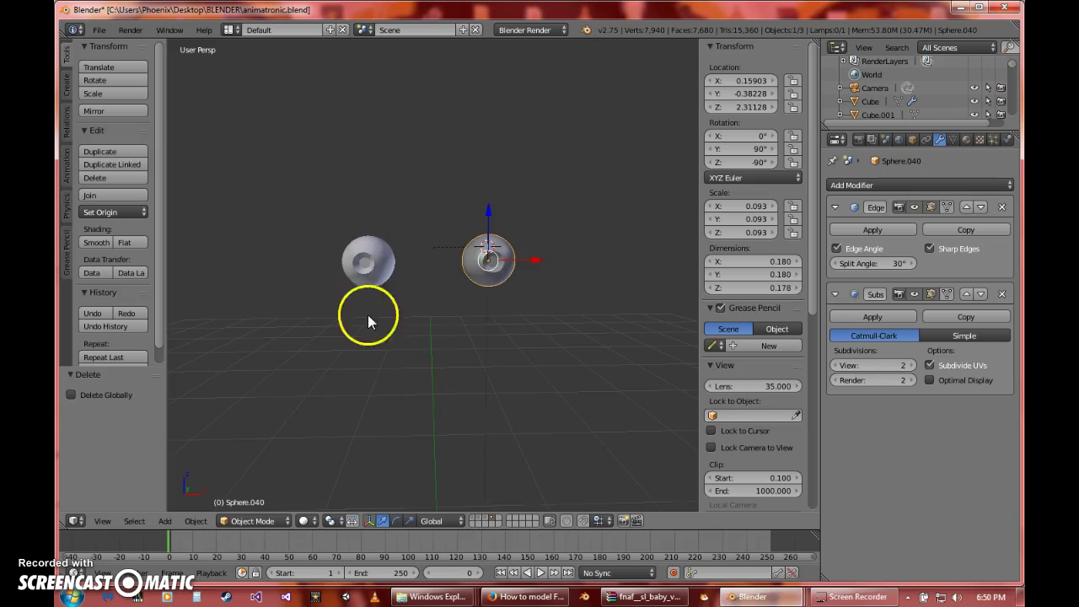
Display the viewport in Texture shading and select the untextured eyeball
{"action": "left_click", "coordinate": [309, 520]}
{"action": "left_click", "coordinate": [324, 461]}
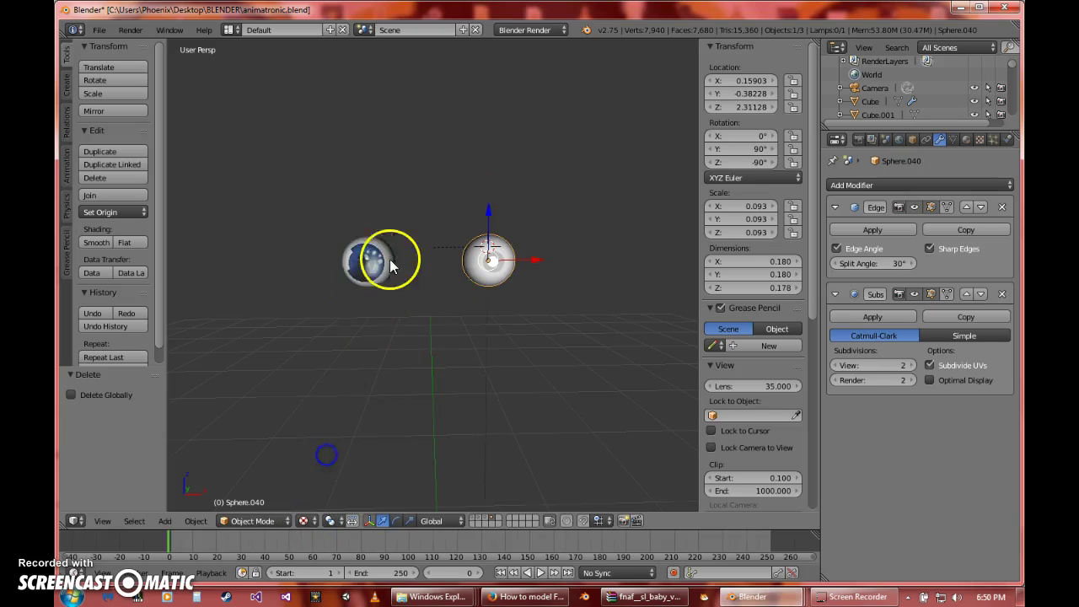
{"action": "right_click", "coordinate": [366, 261]}
{"action": "right_click", "coordinate": [499, 267]}
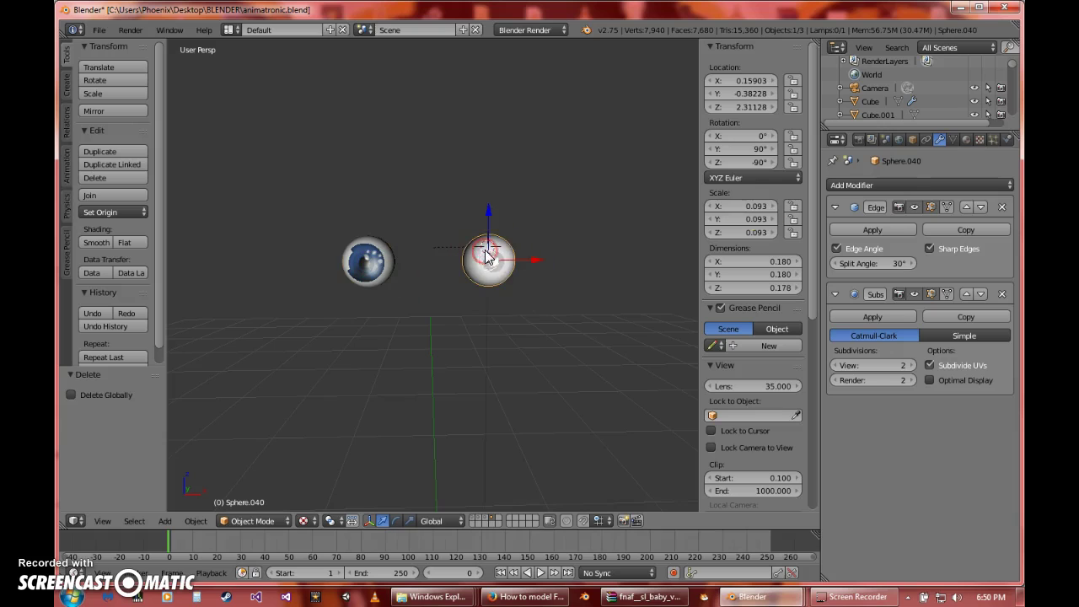
Add a material to the selected eyeball and replace it with the existing Material.002
{"action": "left_click", "coordinate": [964, 140]}
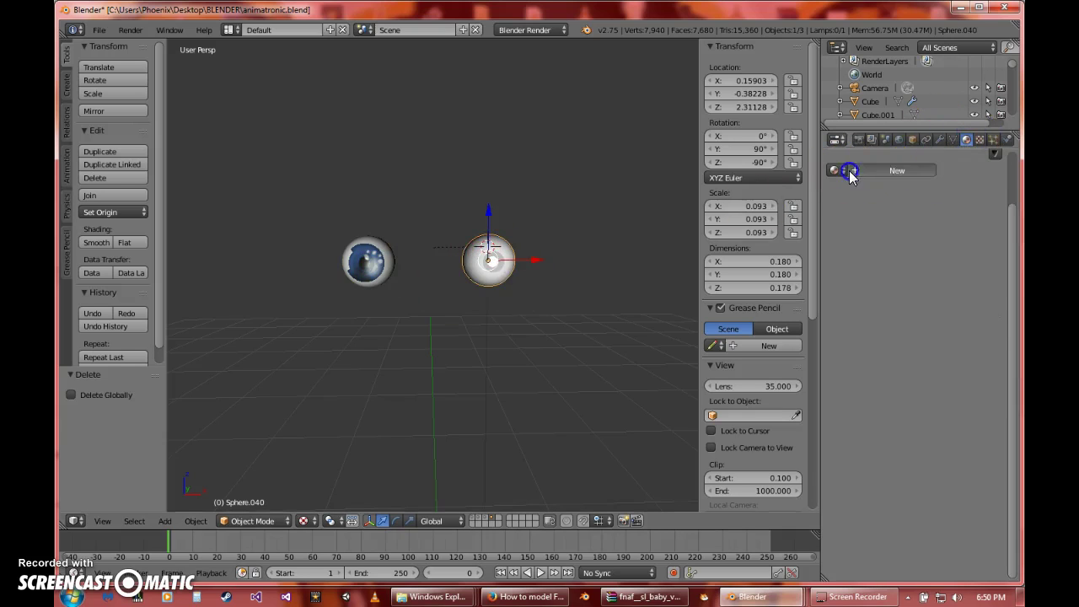
{"action": "left_click", "coordinate": [860, 171]}
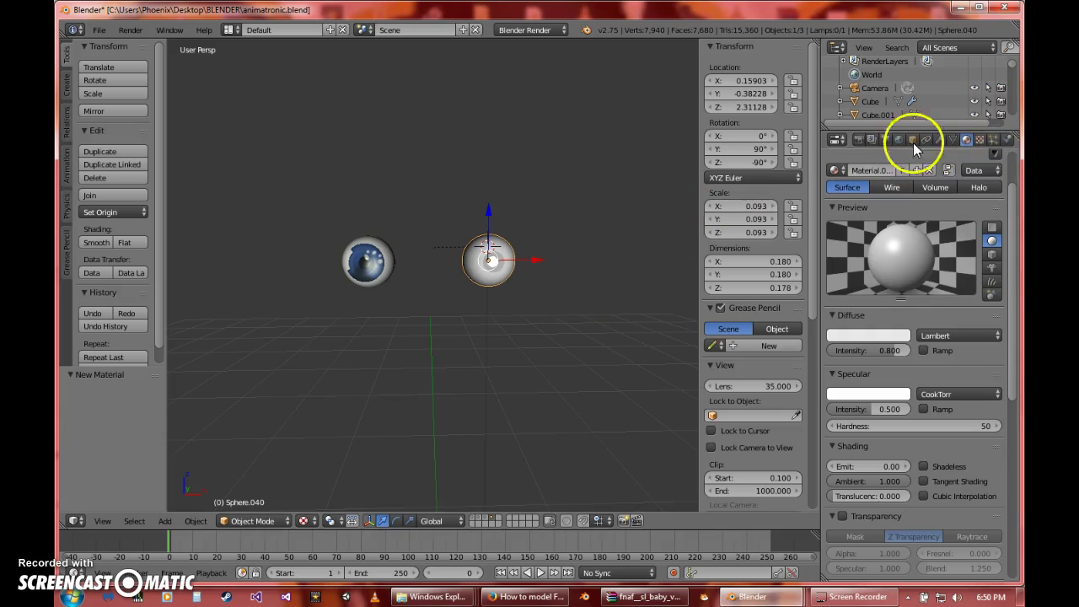
{"action": "left_click", "coordinate": [835, 171]}
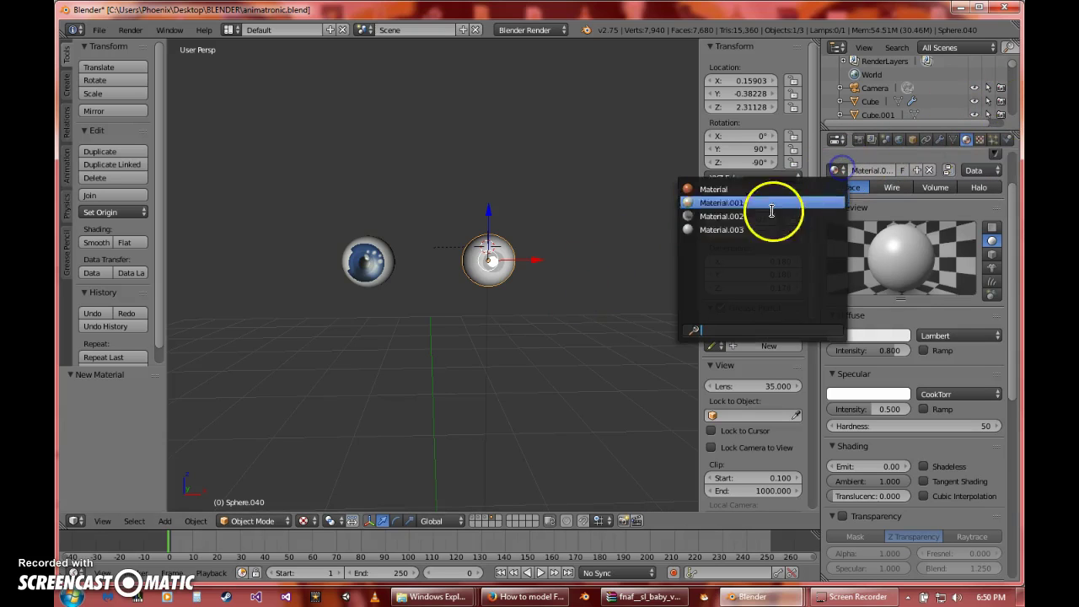
{"action": "left_click", "coordinate": [722, 216]}
Check the eyeball's assigned material in Rendered viewport shading and return to Solid shading
{"action": "left_click", "coordinate": [303, 521]}
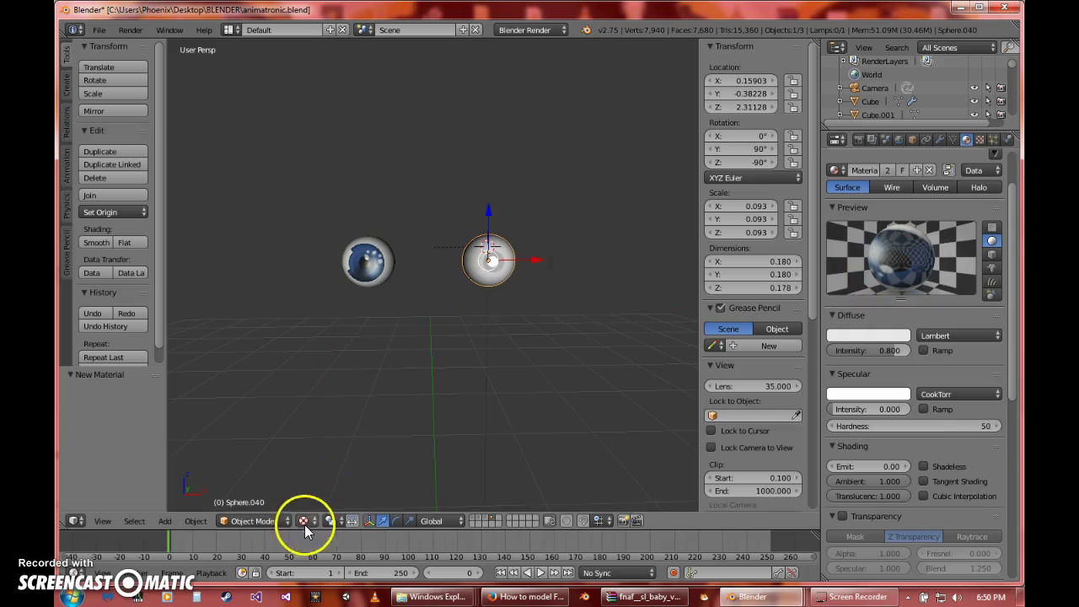
{"action": "left_click", "coordinate": [337, 429]}
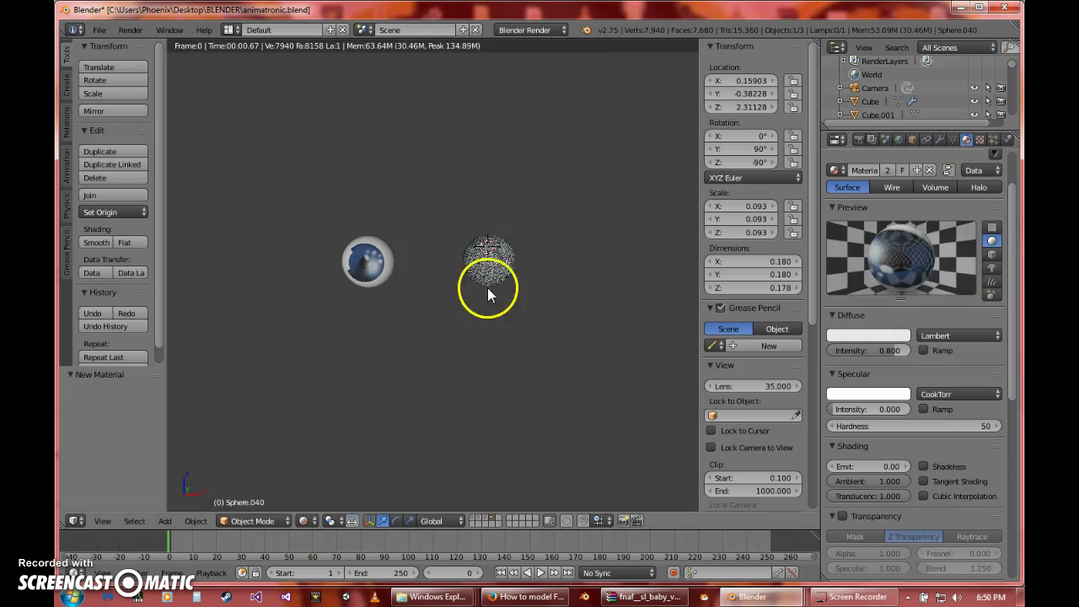
{"action": "left_click", "coordinate": [307, 520]}
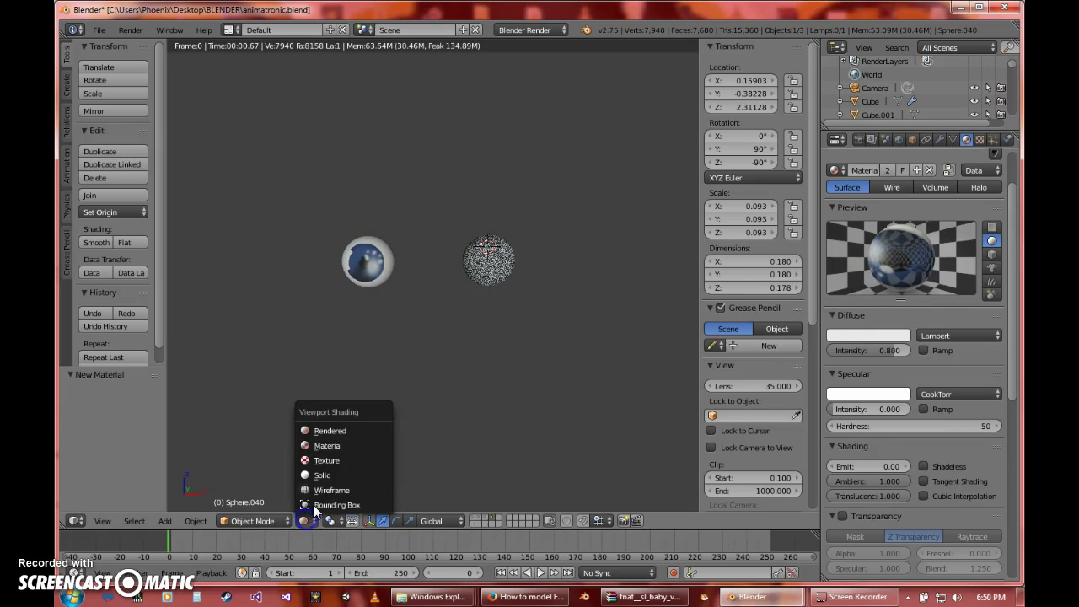
{"action": "left_click", "coordinate": [316, 469]}
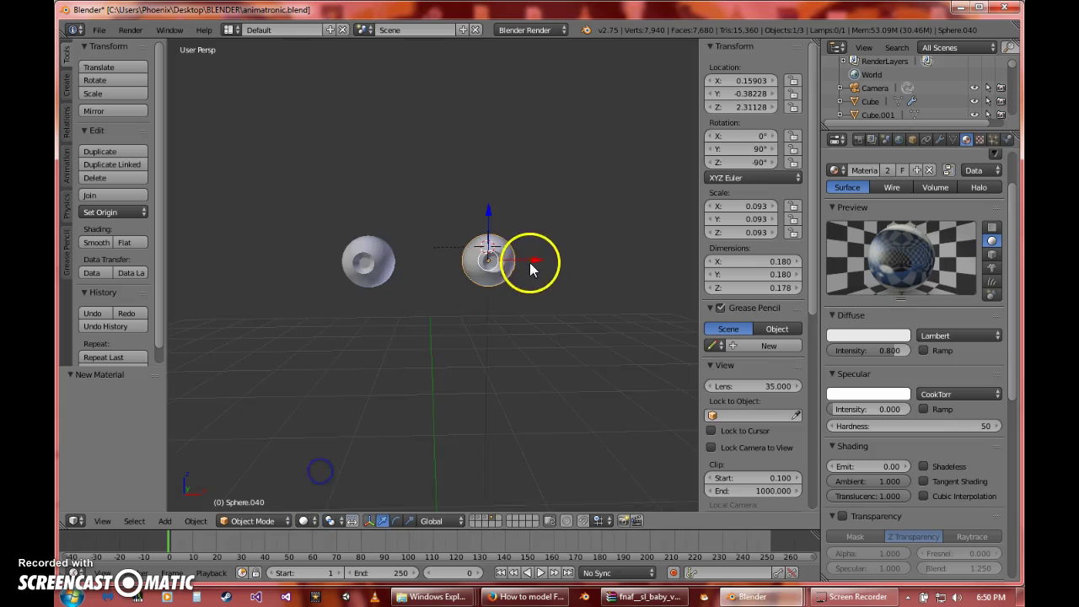
Switch to the UV Editing screen layout and display the untextured eyeball close up in Solid shading
{"action": "left_click", "coordinate": [229, 29]}
{"action": "left_click", "coordinate": [252, 143]}
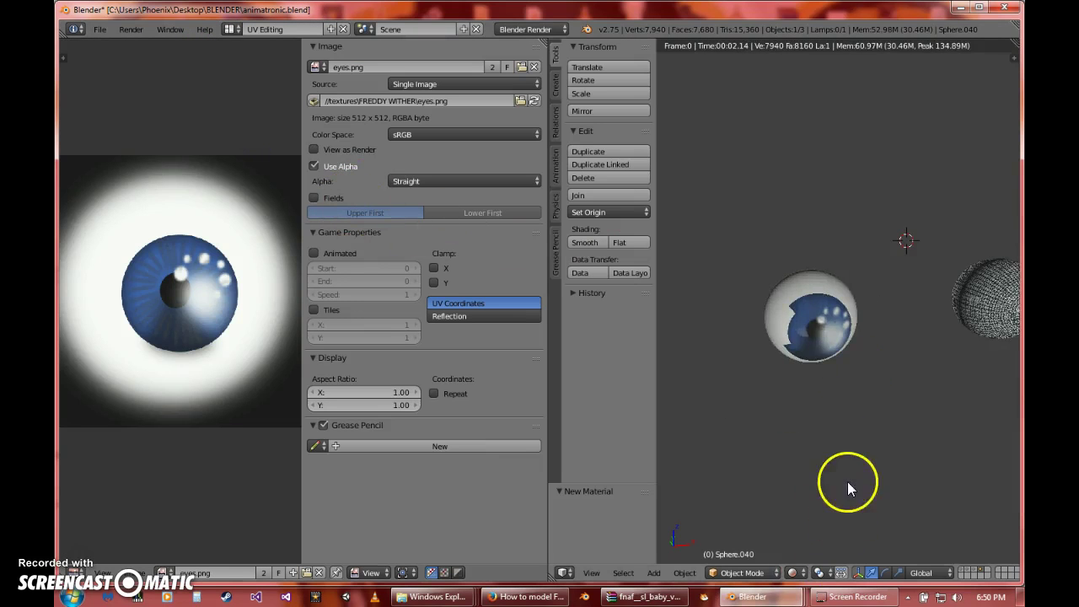
{"action": "middle_click_drag", "start_coordinate": [845, 454], "coordinate": [795, 435]}
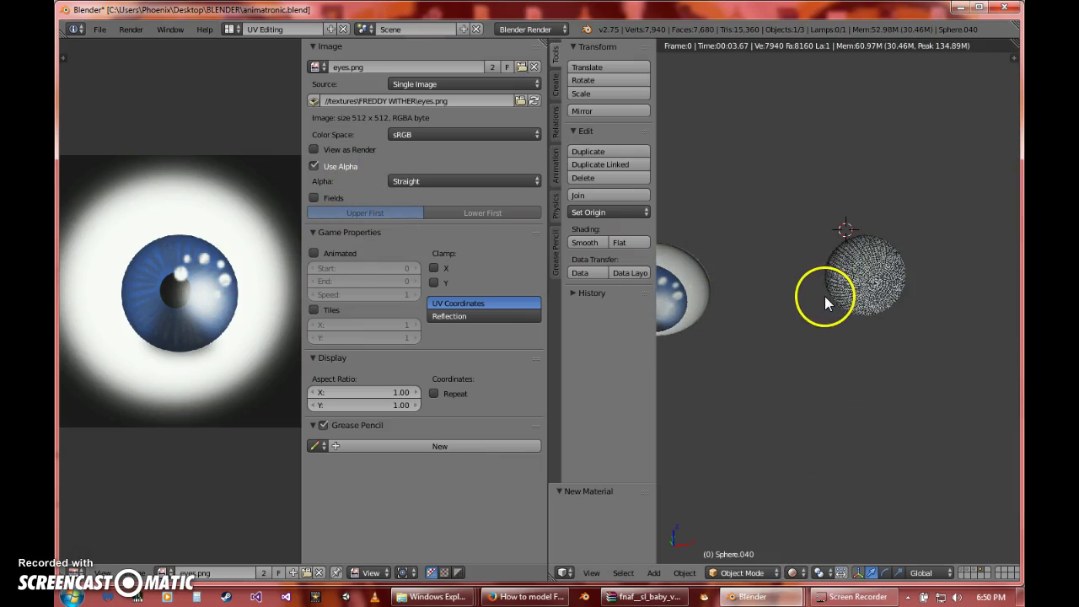
{"action": "middle_click_drag", "start_coordinate": [824, 296], "coordinate": [798, 294]}
{"action": "scroll", "coordinate": [798, 294], "scroll_direction": "up", "scroll_amount": 3}
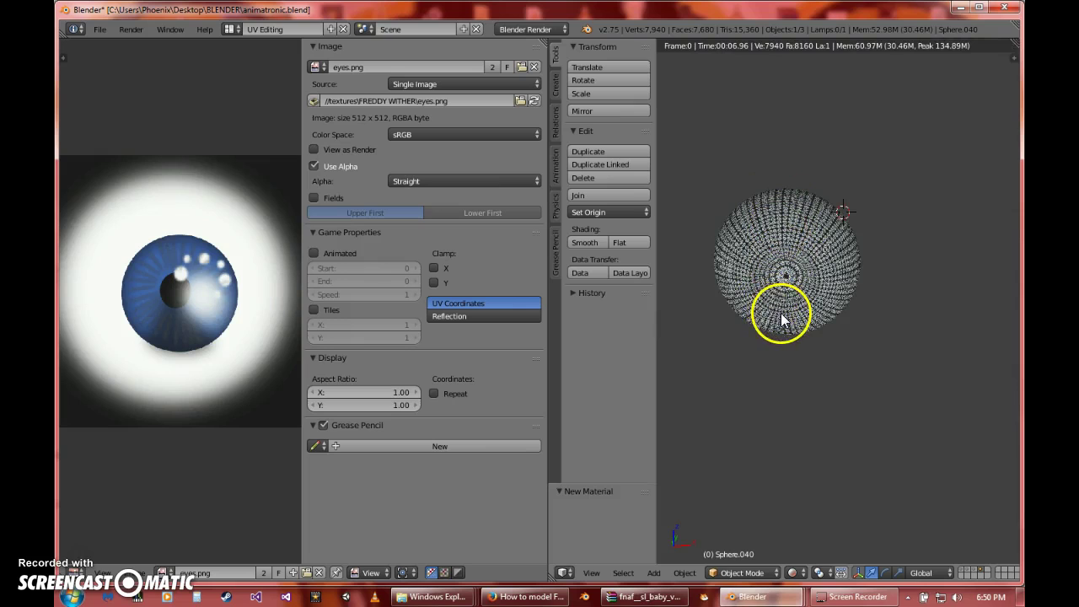
{"action": "right_click", "coordinate": [786, 211]}
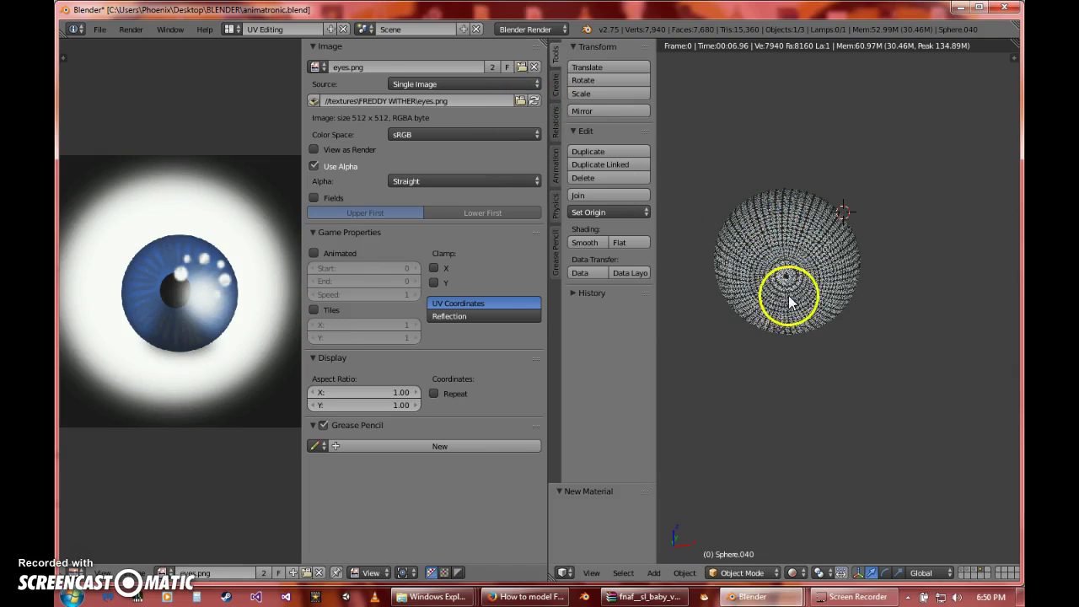
{"action": "left_click", "coordinate": [794, 572]}
{"action": "left_click", "coordinate": [809, 527]}
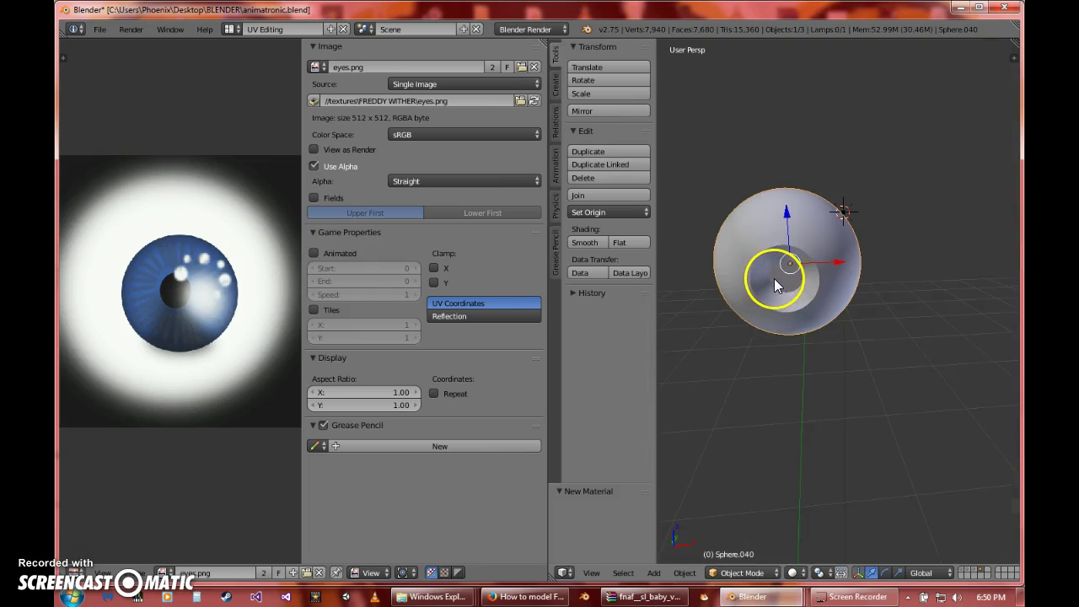
{"action": "left_click", "coordinate": [797, 572]}
Put the eyeball in Texture Paint mode and add simple UVs to its mesh
{"action": "left_click", "coordinate": [743, 572]}
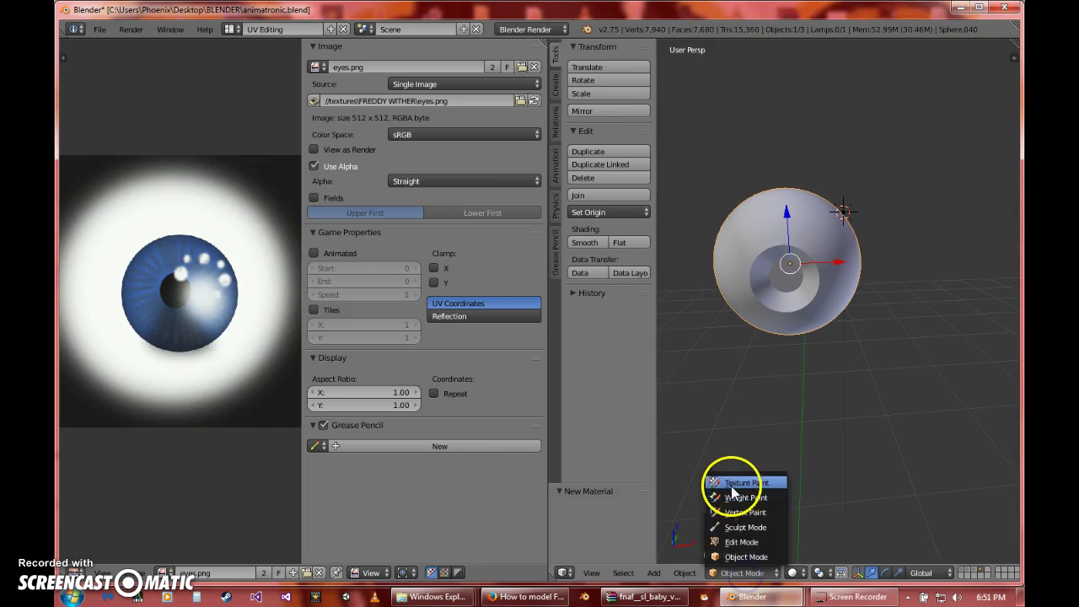
{"action": "left_click", "coordinate": [736, 484]}
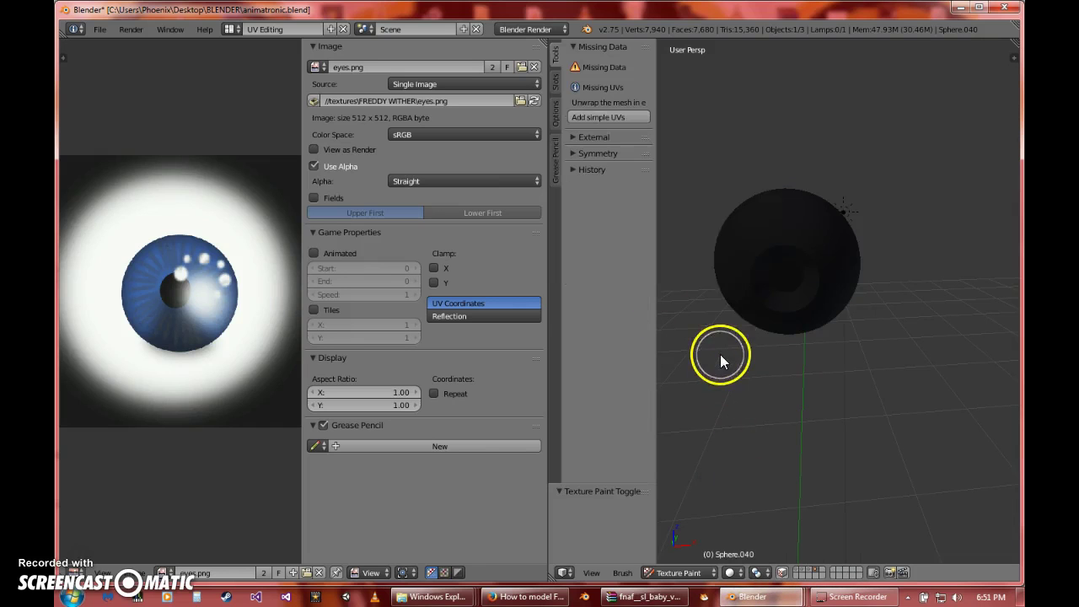
{"action": "left_click", "coordinate": [604, 119]}
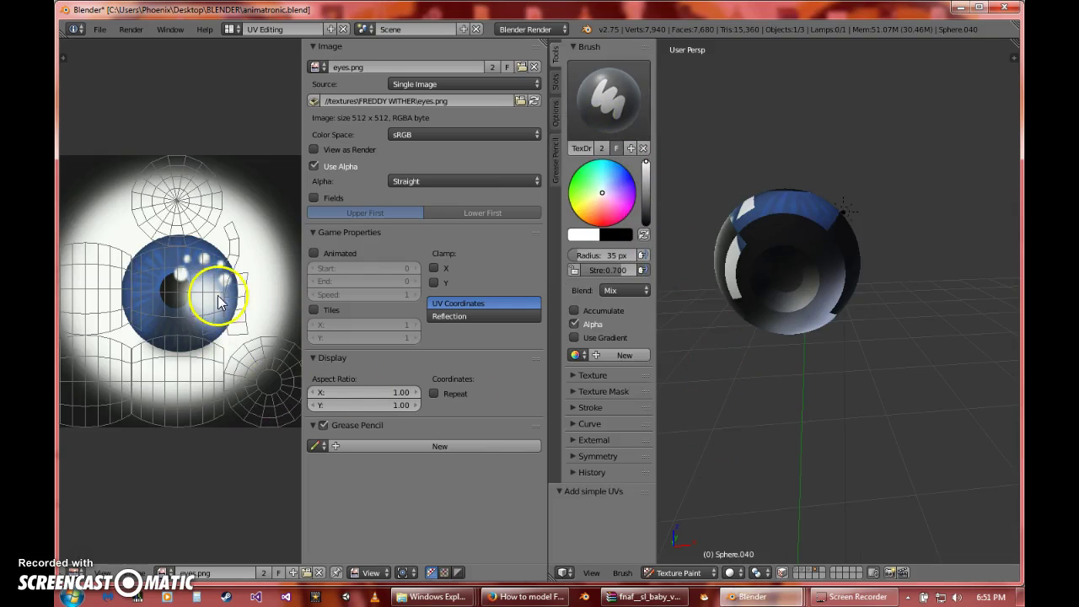
{"action": "scroll", "coordinate": [217, 302], "scroll_direction": "down", "scroll_amount": 2}
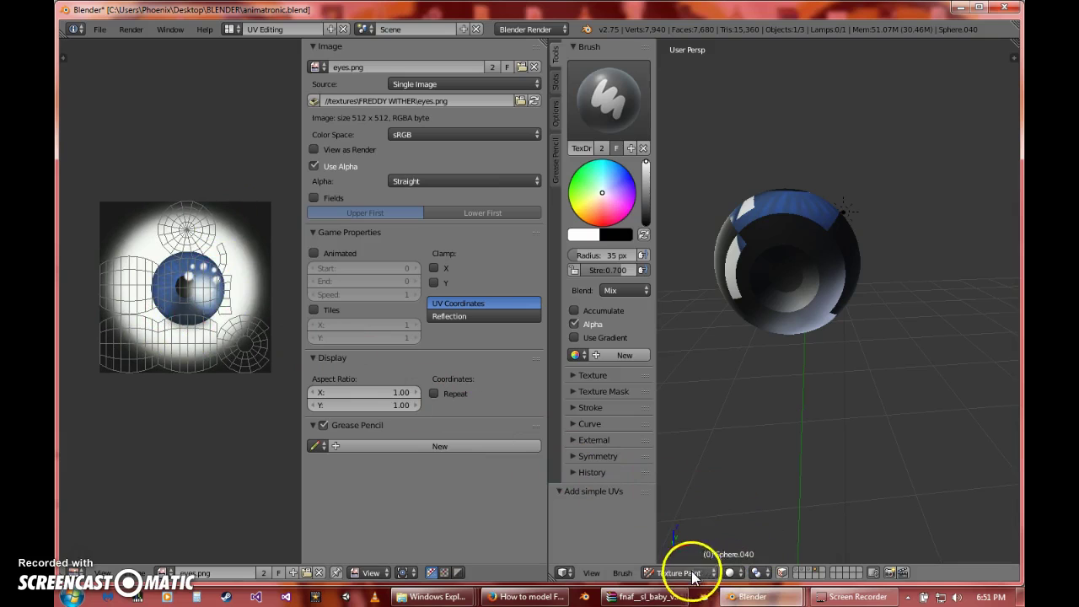
Put the eyeball in Edit Mode and select its entire mesh
{"action": "left_click", "coordinate": [693, 573]}
{"action": "left_click", "coordinate": [687, 542]}
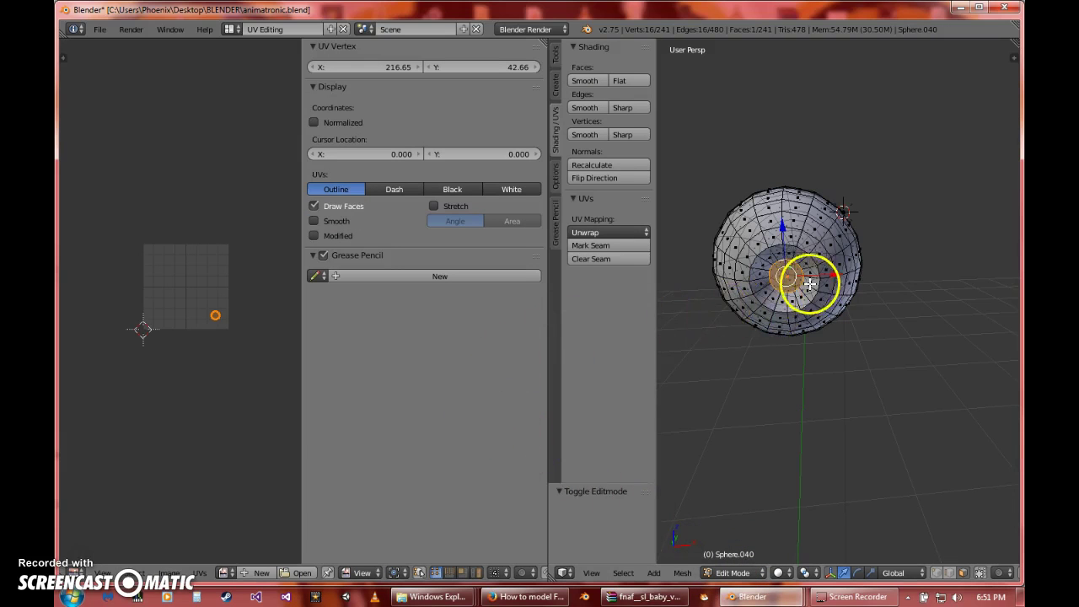
{"action": "scroll", "coordinate": [809, 284], "scroll_direction": "up", "scroll_amount": 5}
{"action": "scroll", "coordinate": [809, 285], "scroll_direction": "down", "scroll_amount": 5}
{"action": "key", "text": "a"}
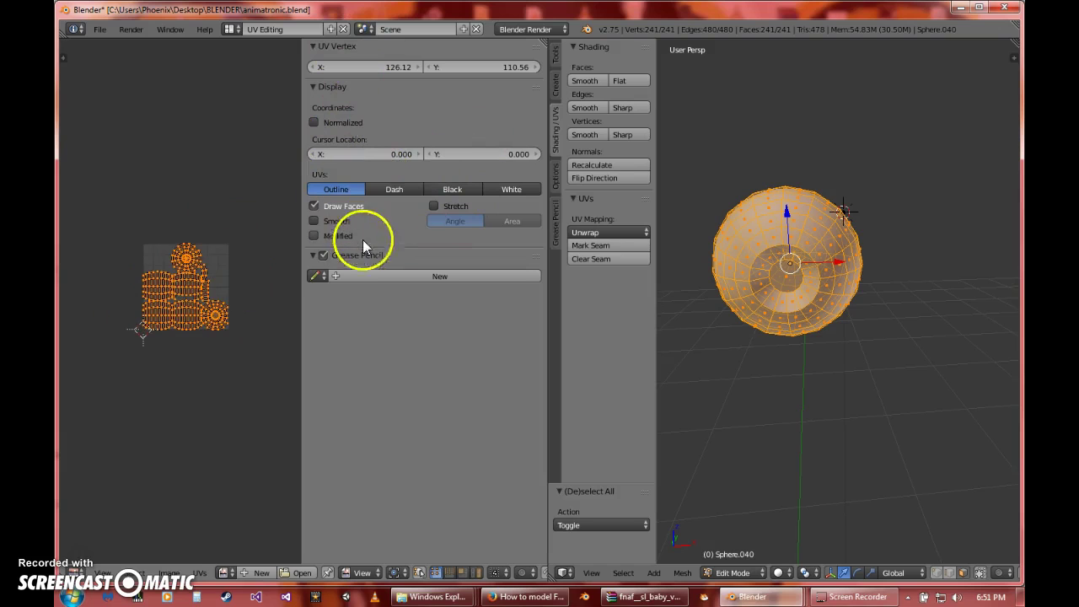
Load eyes.png from the textures/FREDDY WITHER folder as the image behind the eyeball's UVs
{"action": "left_click", "coordinate": [296, 573]}
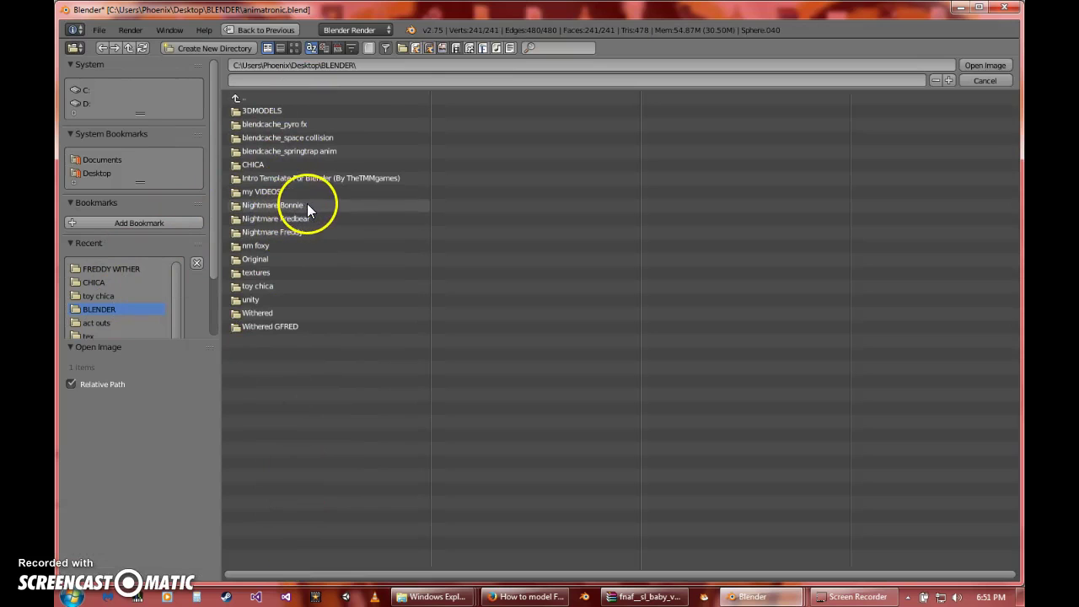
{"action": "left_click", "coordinate": [300, 275]}
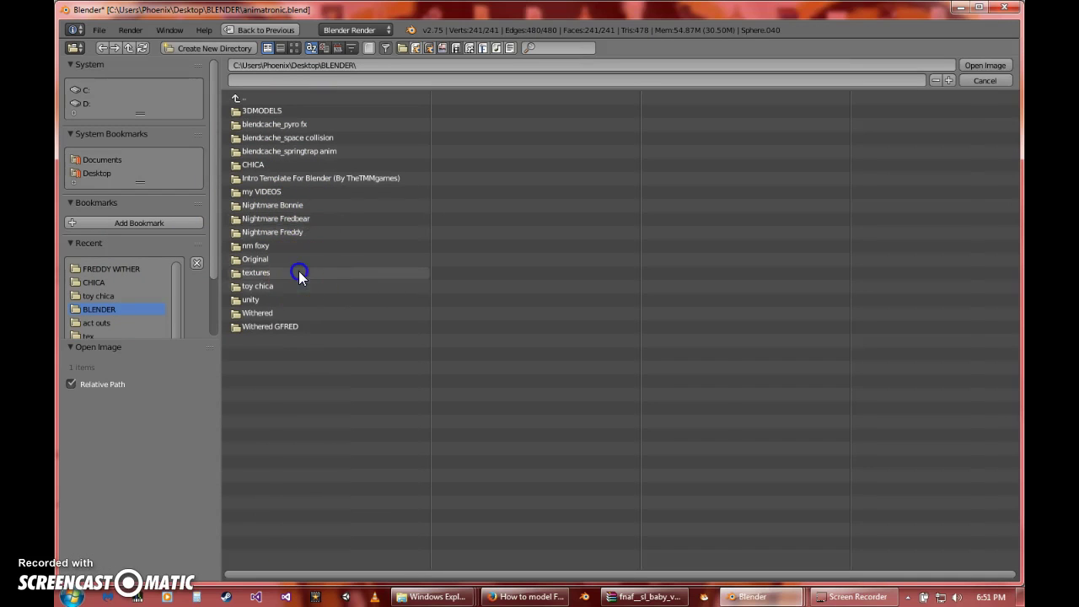
{"action": "left_click", "coordinate": [280, 110]}
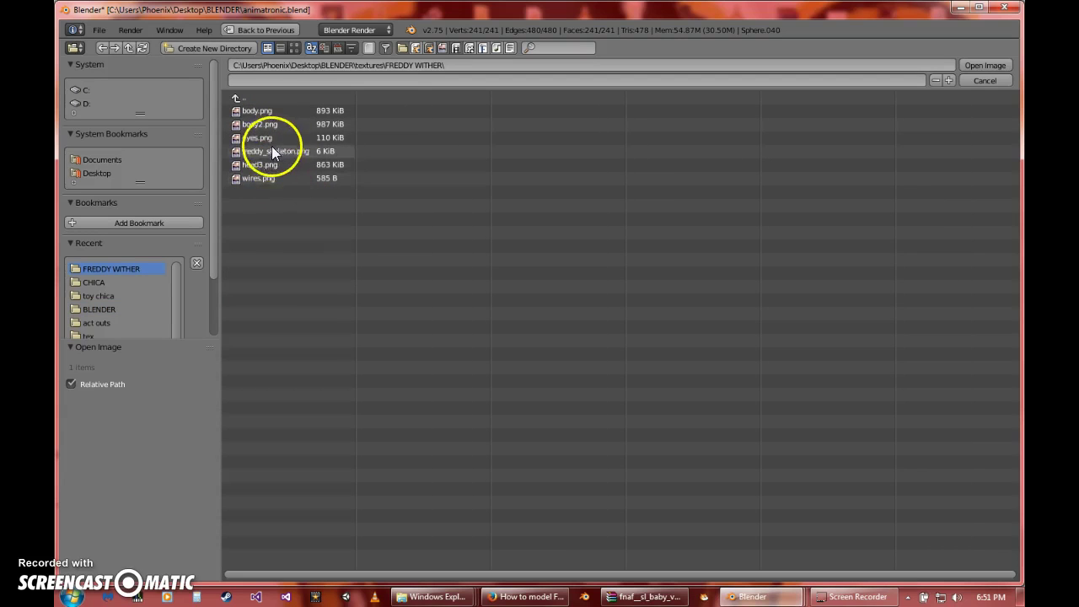
{"action": "left_click", "coordinate": [277, 138]}
{"action": "double_click", "coordinate": [278, 137]}
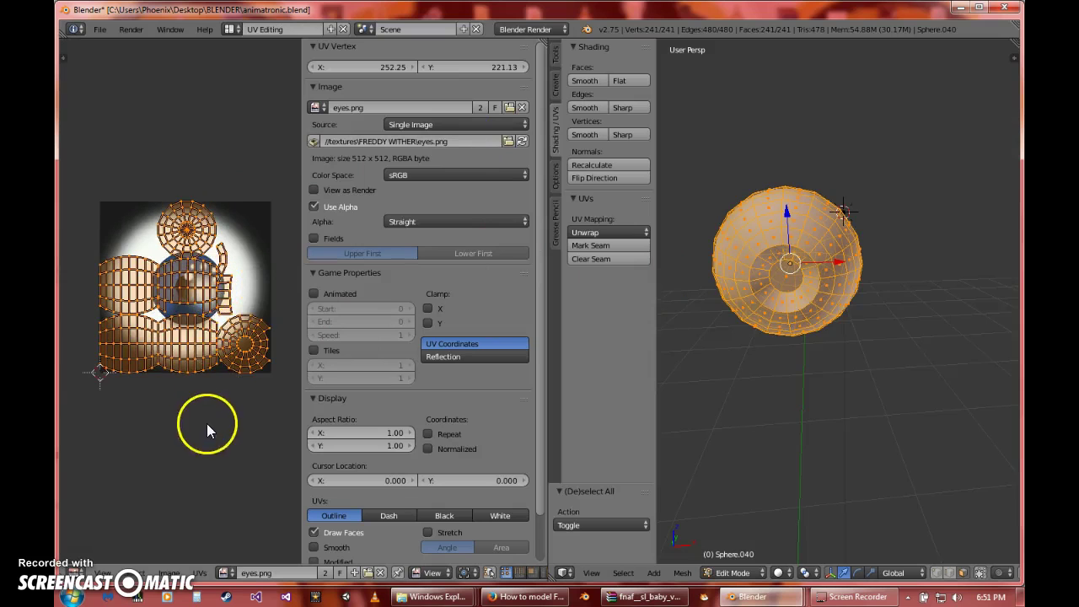
{"action": "key", "text": "s"}
{"action": "right_click", "coordinate": [177, 362]}
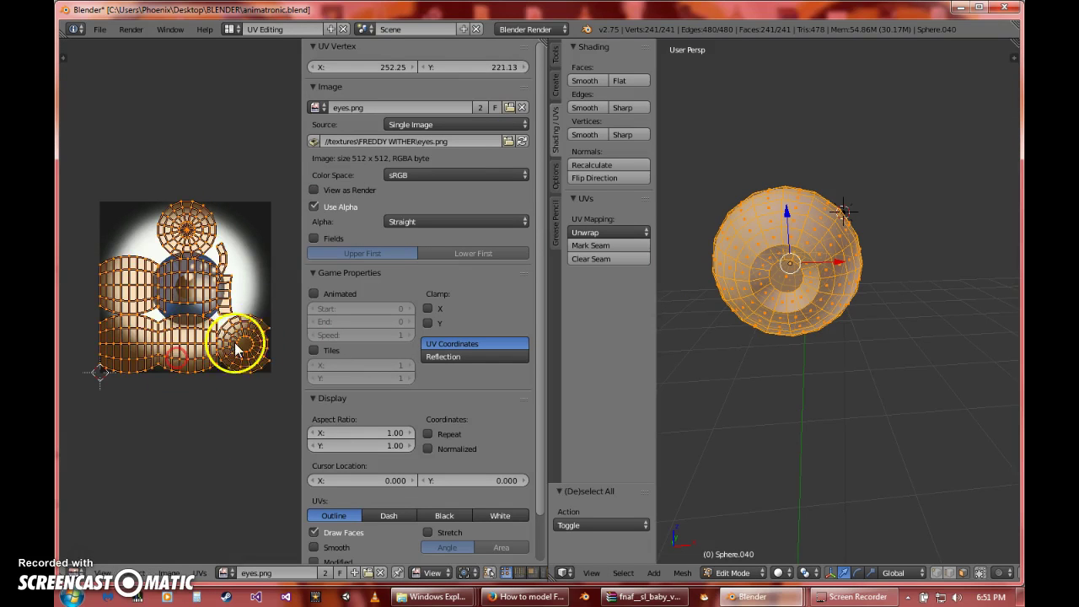
{"action": "middle_click_drag", "start_coordinate": [244, 339], "coordinate": [226, 338]}
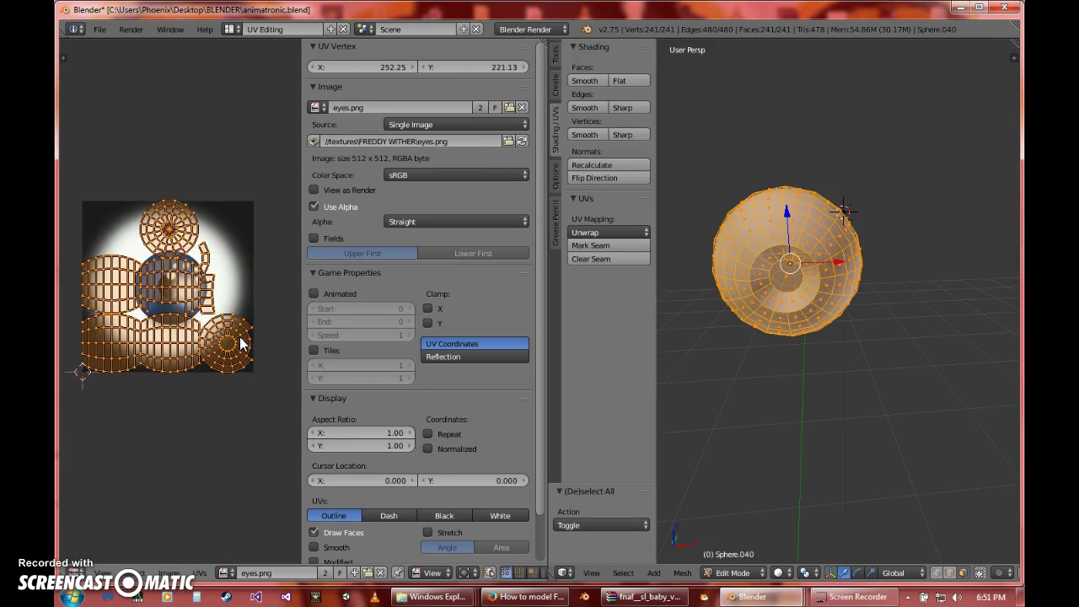
{"action": "scroll", "coordinate": [242, 342], "scroll_direction": "up", "scroll_amount": 2}
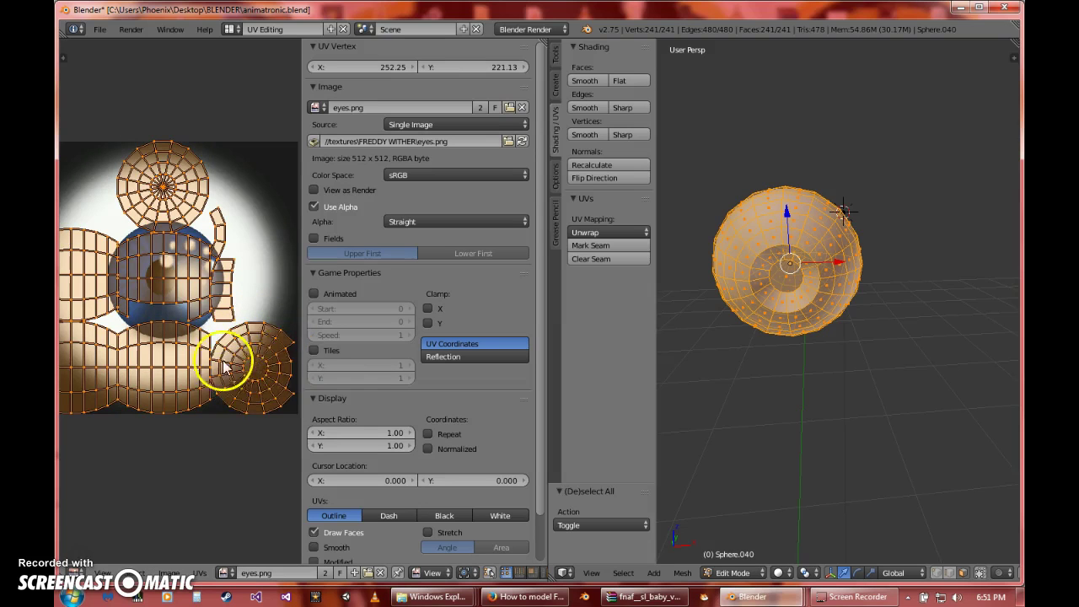
{"action": "scroll", "coordinate": [215, 337], "scroll_direction": "down", "scroll_amount": 1}
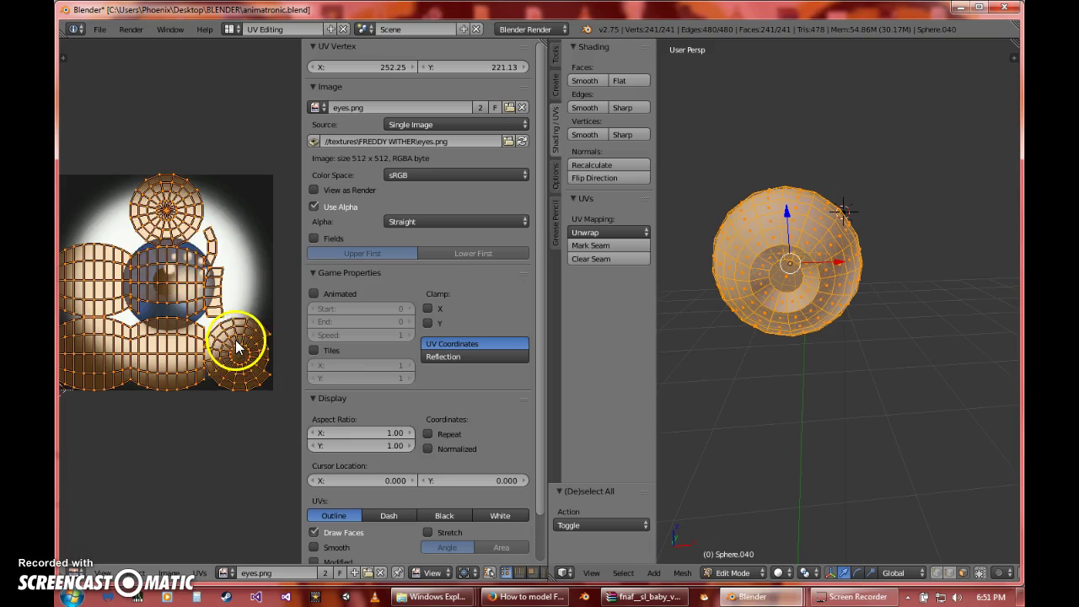
{"action": "scroll", "coordinate": [234, 292], "scroll_direction": "down", "scroll_amount": 1}
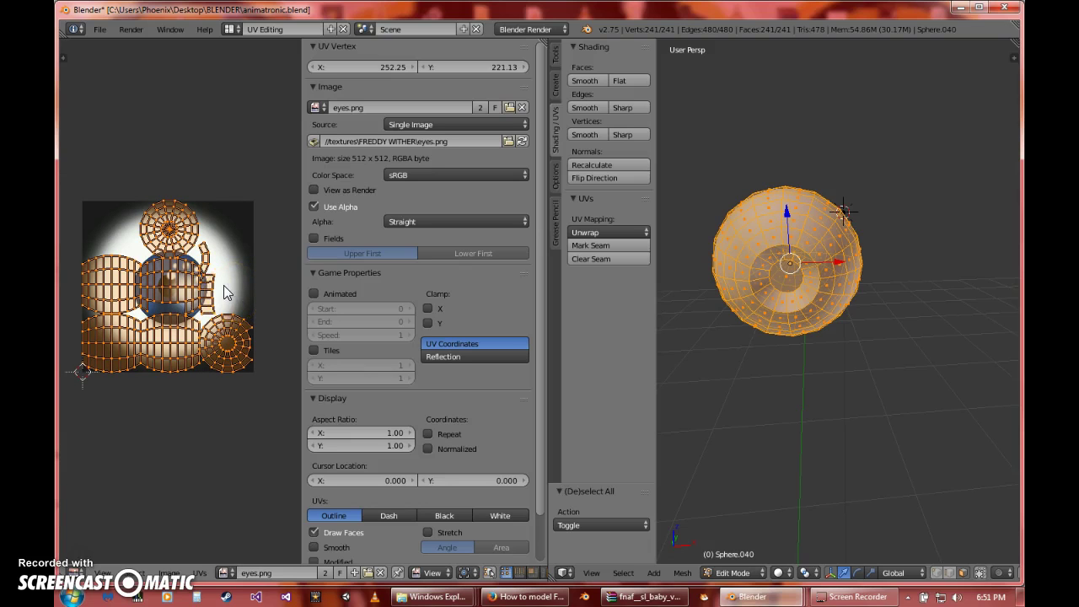
Scale the whole UV layout down by a factor of about 0.229 and place it beside the iris on the white area
{"action": "key", "text": "s"}
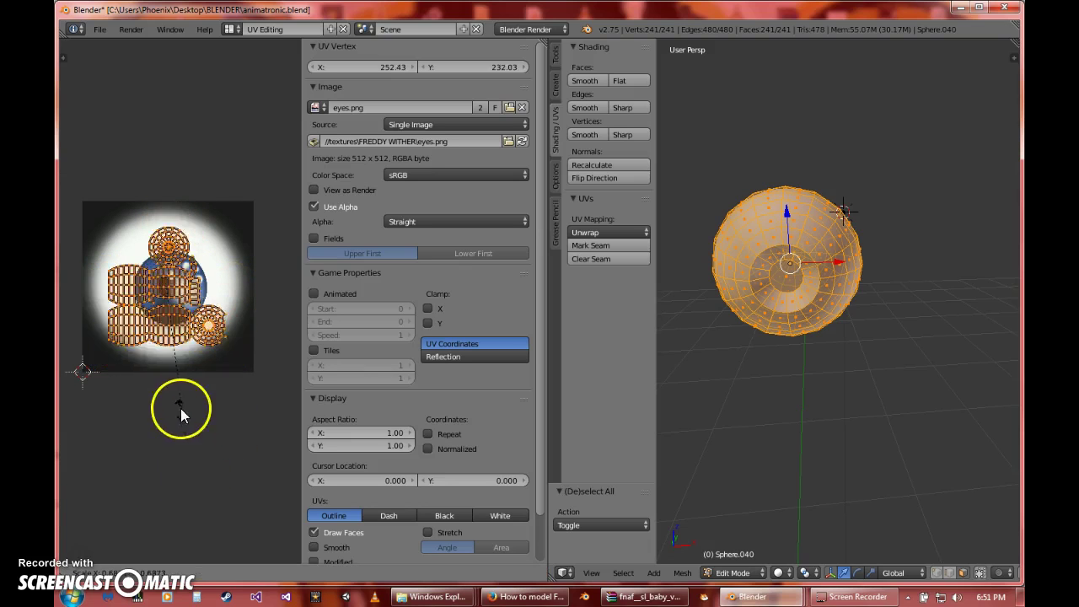
{"action": "left_click", "coordinate": [155, 331]}
{"action": "key", "text": "g"}
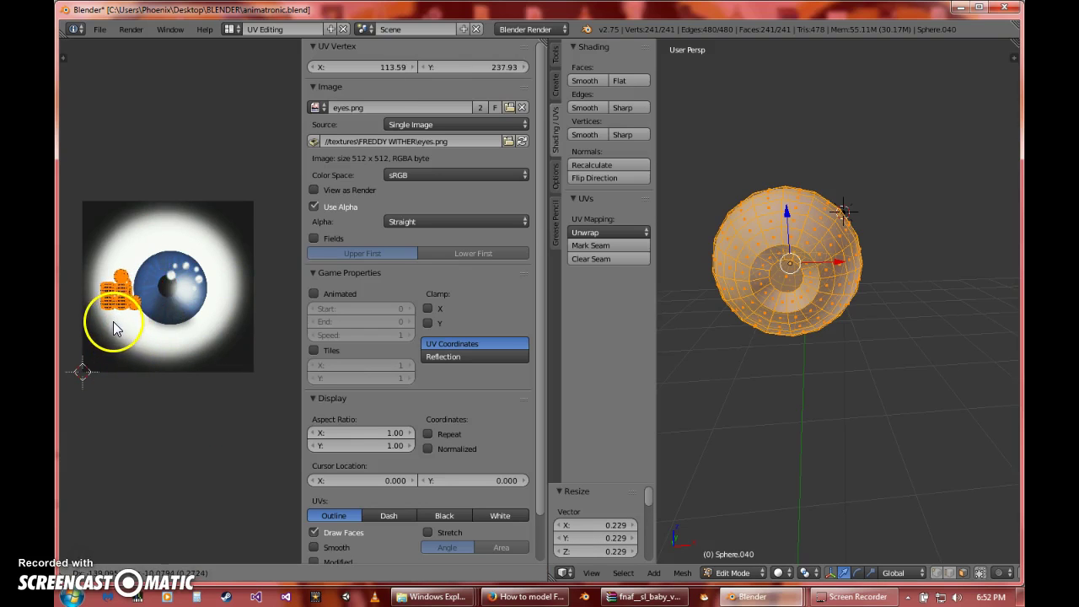
{"action": "left_click", "coordinate": [112, 321]}
Widen the UV editor to make room for a close view of the shrunken UV islands and the iris
{"action": "scroll", "coordinate": [140, 346], "scroll_direction": "up", "scroll_amount": 1}
{"action": "scroll", "coordinate": [221, 361], "scroll_direction": "up", "scroll_amount": 4}
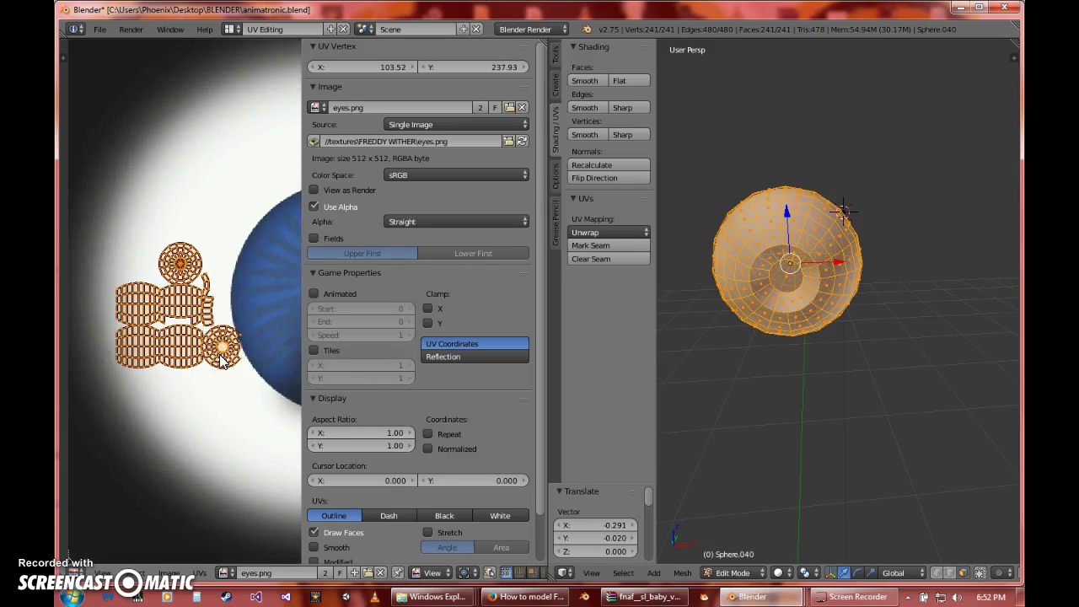
{"action": "scroll", "coordinate": [221, 361], "scroll_direction": "up", "scroll_amount": 6}
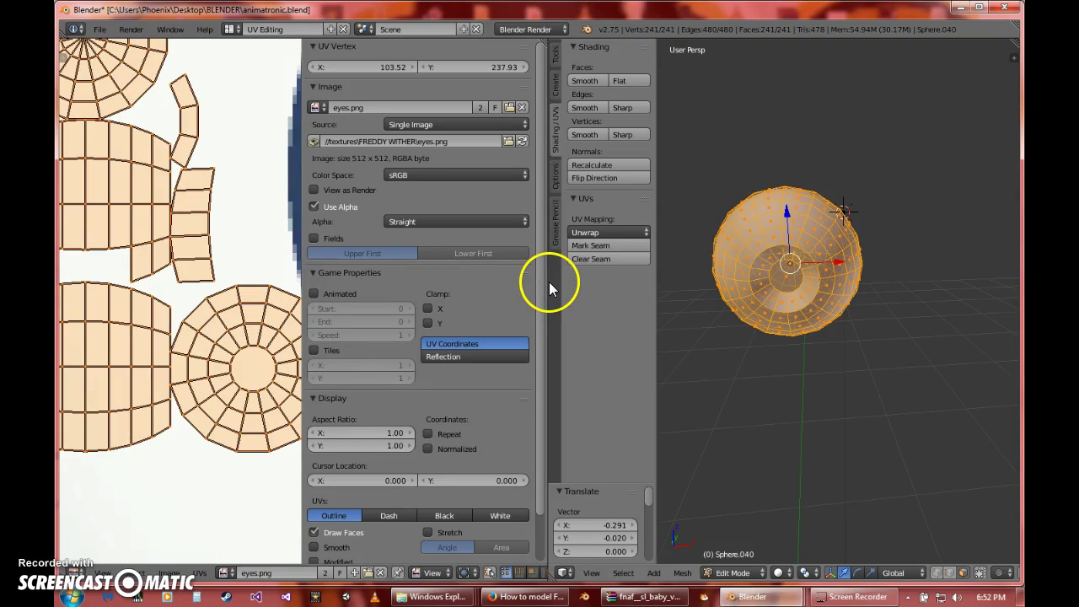
{"action": "left_click_drag", "start_coordinate": [558, 284], "coordinate": [715, 286]}
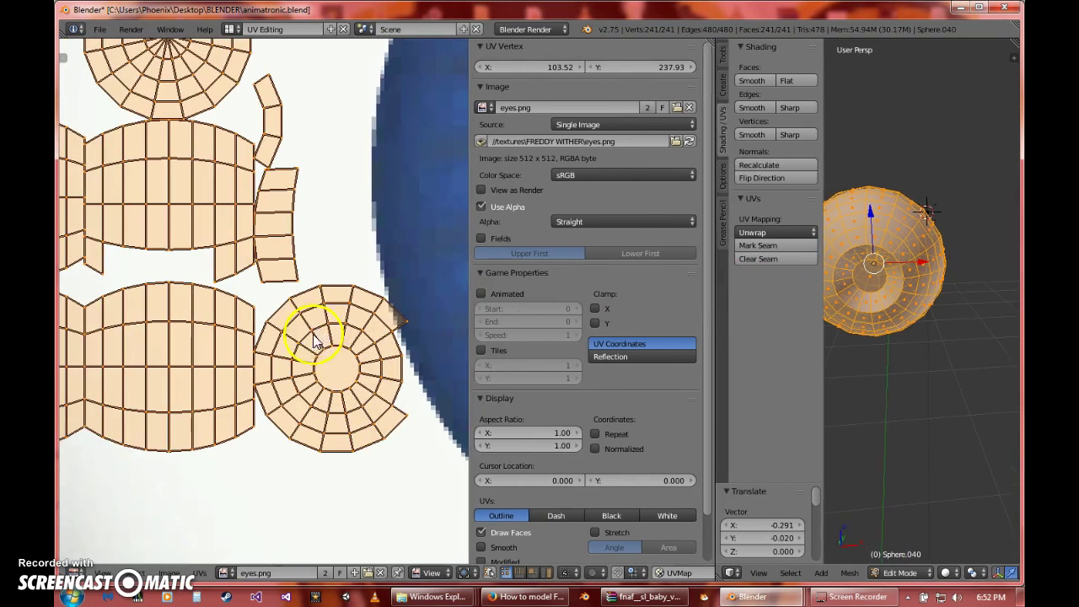
{"action": "right_click", "coordinate": [259, 357]}
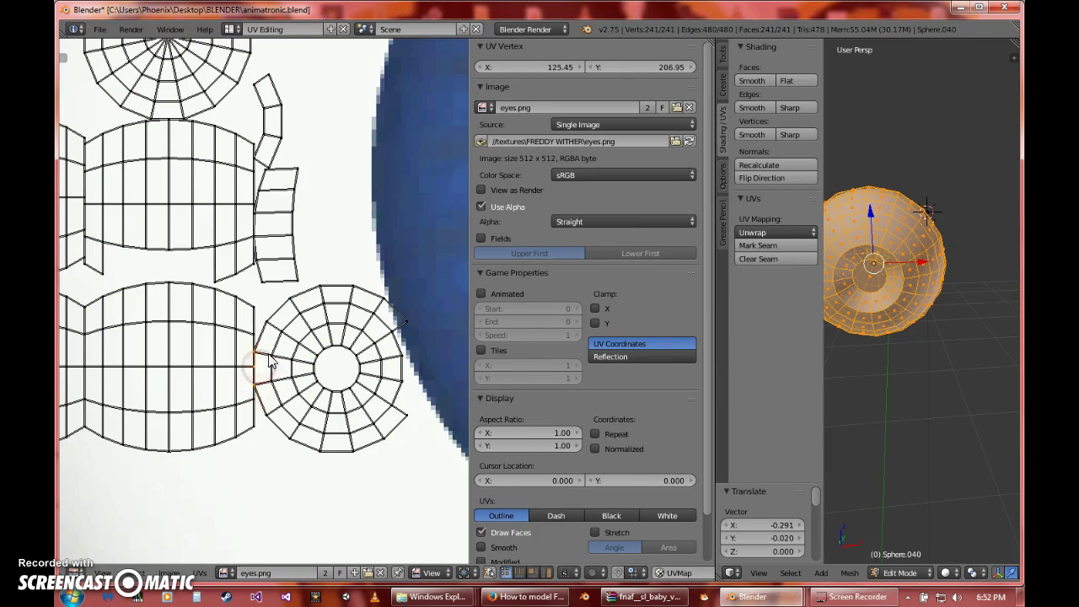
{"action": "scroll", "coordinate": [280, 354], "scroll_direction": "down", "scroll_amount": 1}
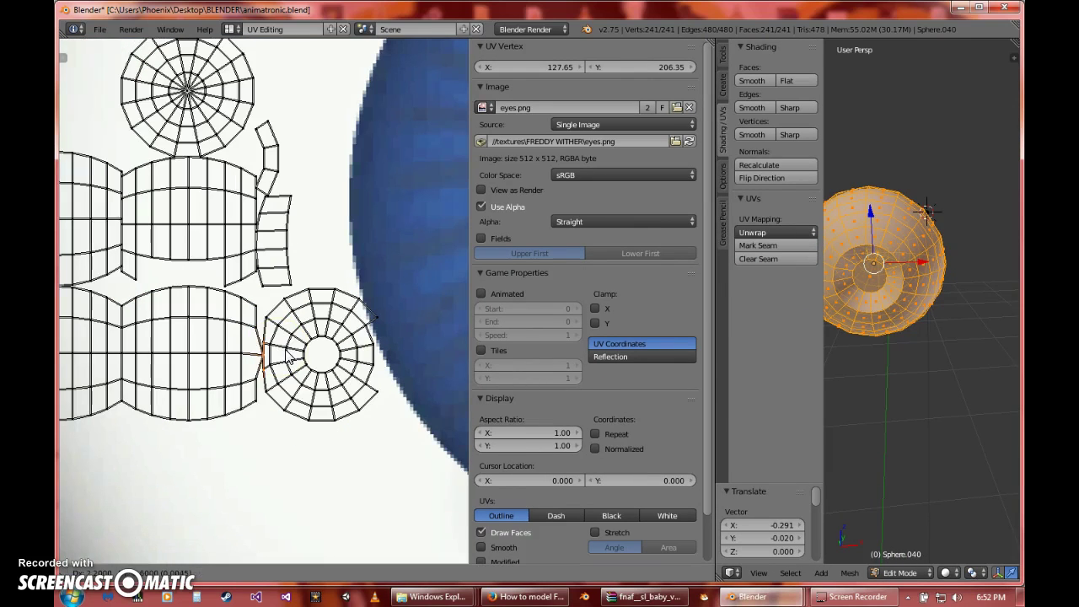
{"action": "right_click", "coordinate": [281, 350]}
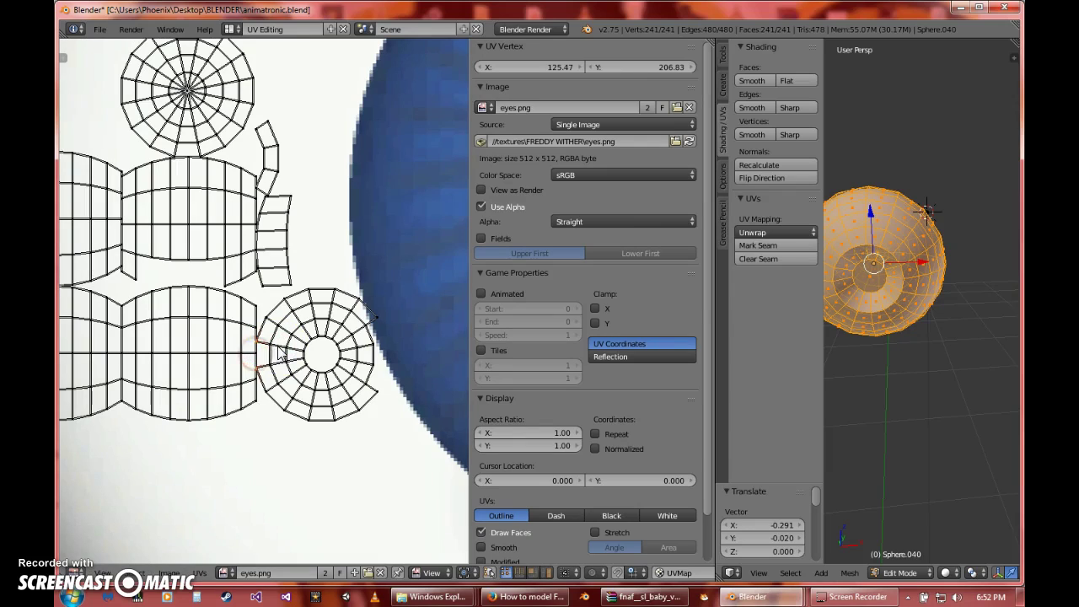
{"action": "key", "text": "g"}
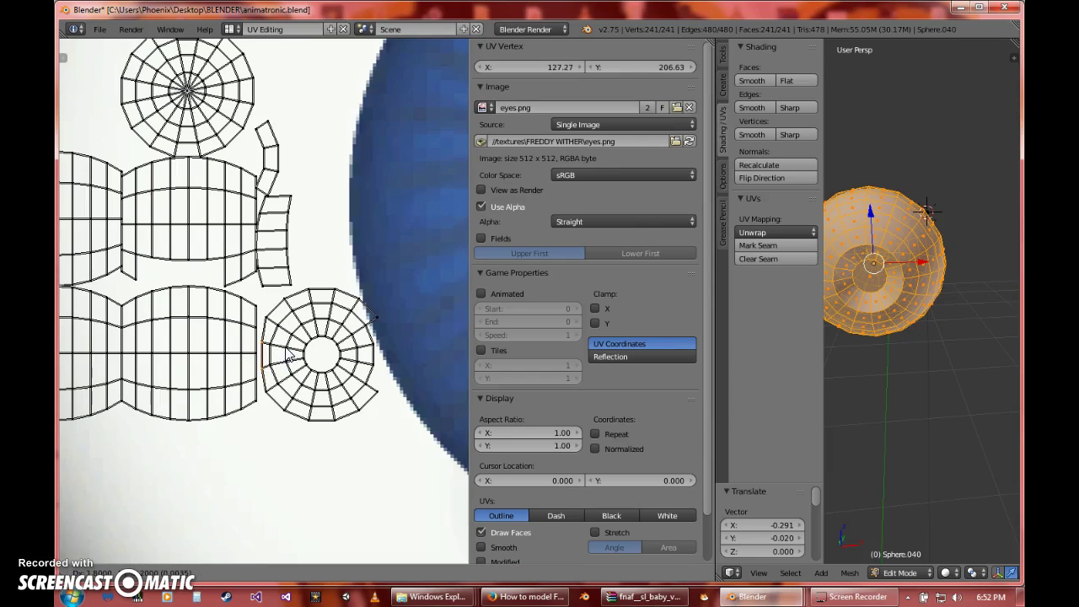
{"action": "left_click", "coordinate": [289, 358]}
{"action": "left_click", "coordinate": [272, 355]}
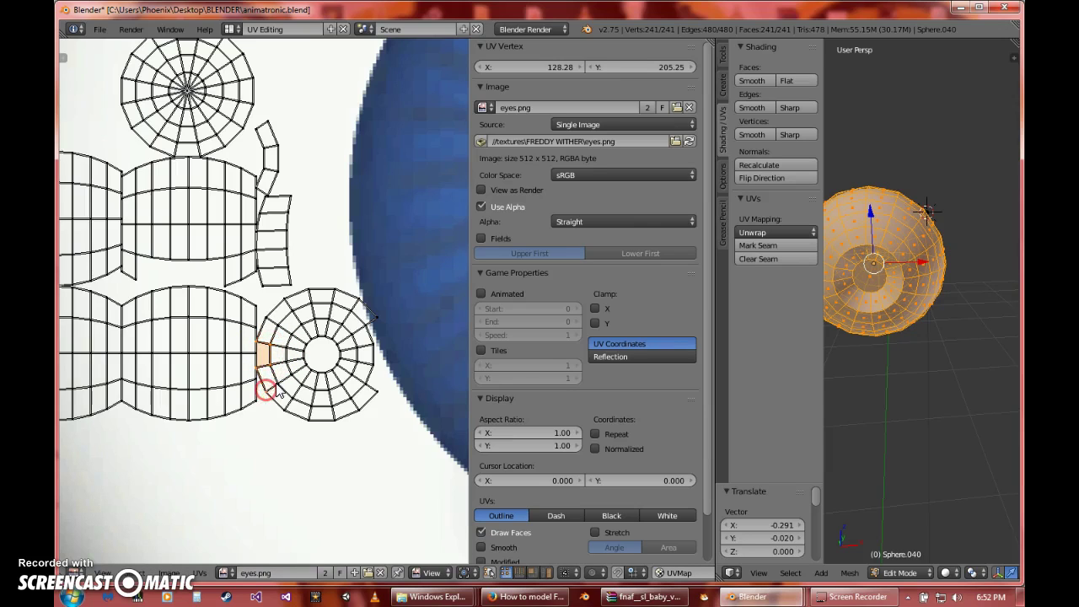
Select the ring-shaped UV island with the open centre, move it over the pupil and scale it by about 4.74
{"action": "right_click", "coordinate": [277, 383], "text": "shift"}
{"action": "right_click", "coordinate": [274, 324], "text": "shift"}
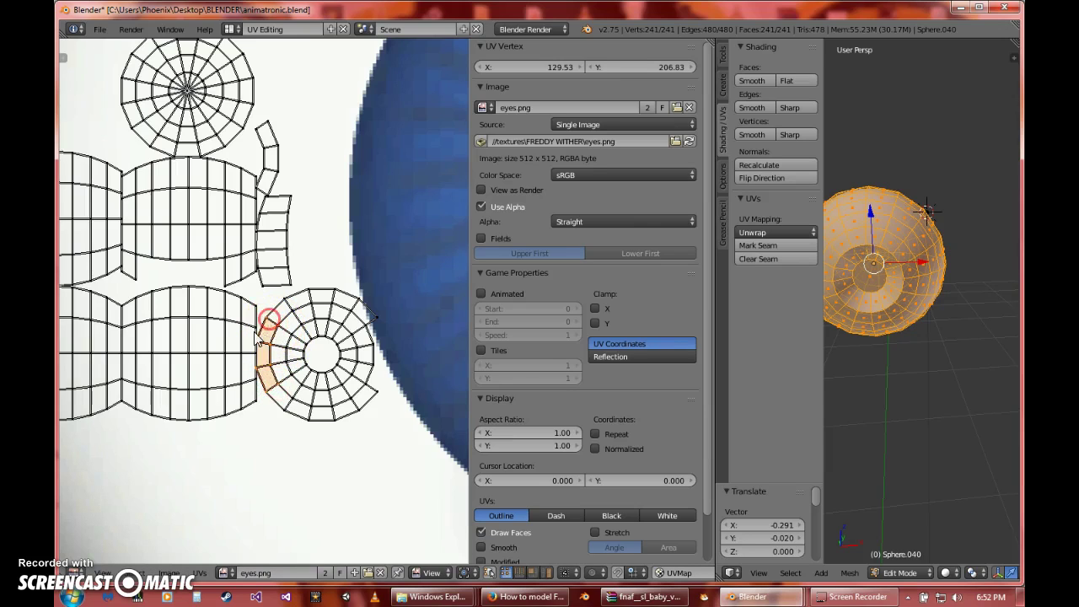
{"action": "key", "text": "b"}
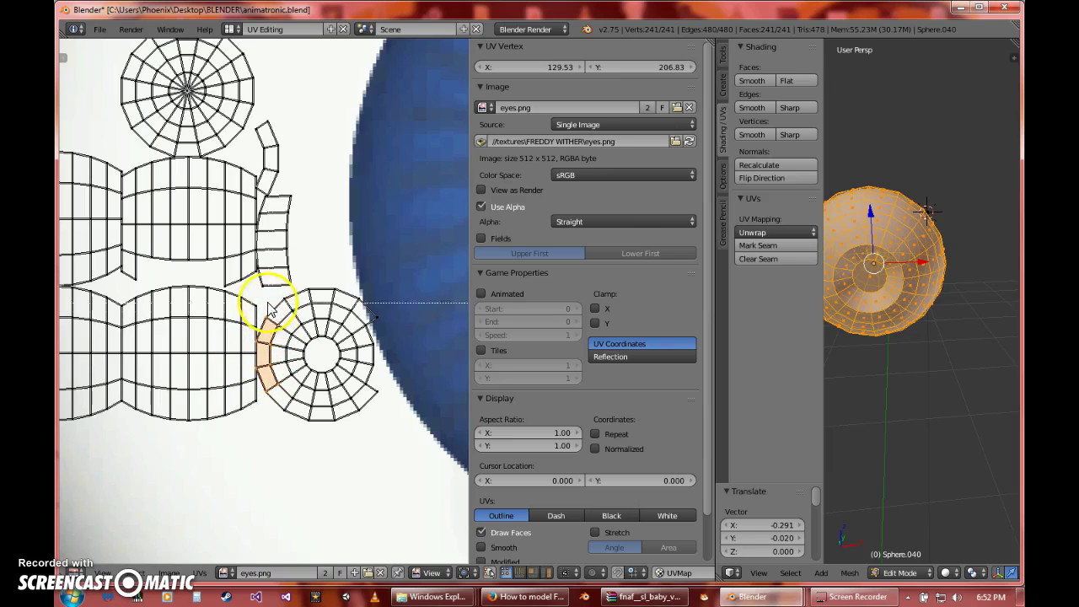
{"action": "left_click_drag", "start_coordinate": [279, 288], "coordinate": [393, 447]}
{"action": "scroll", "coordinate": [357, 385], "scroll_direction": "down", "scroll_amount": 5}
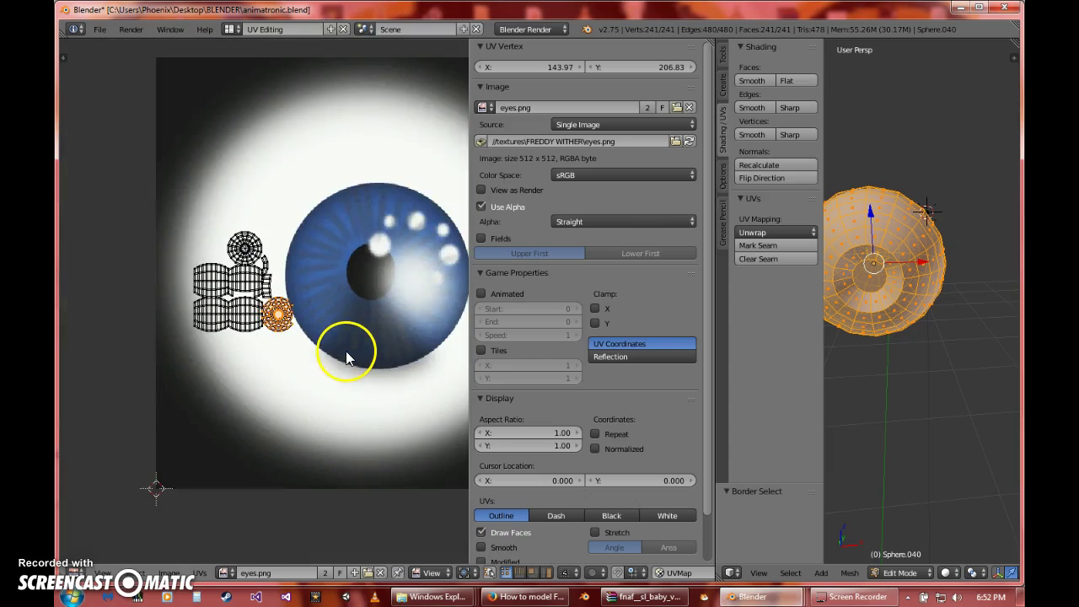
{"action": "left_click", "coordinate": [424, 314]}
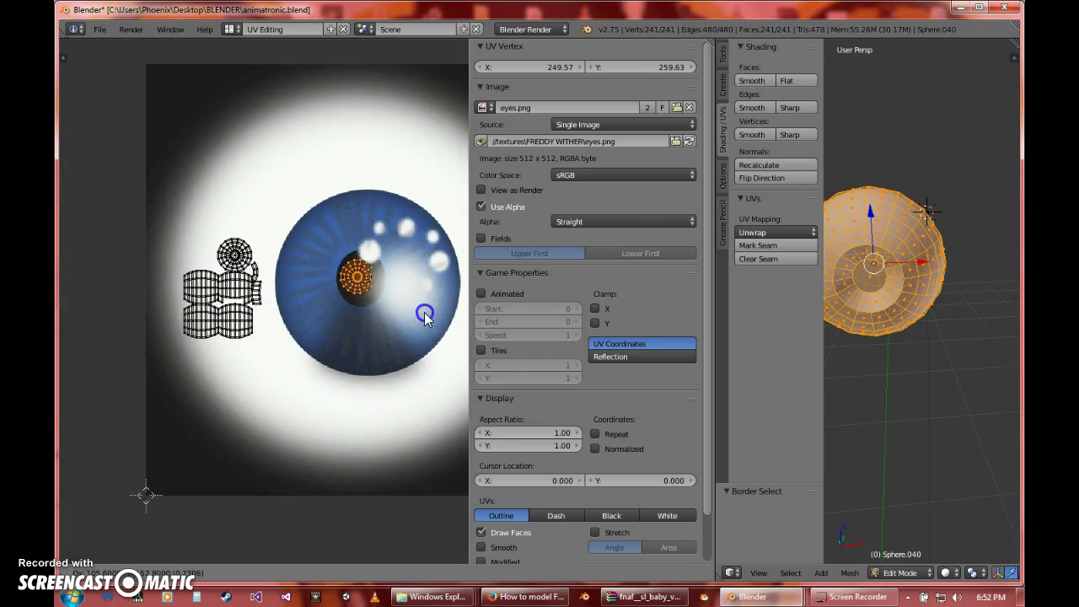
{"action": "scroll", "coordinate": [400, 337], "scroll_direction": "down", "scroll_amount": 2}
{"action": "key", "text": "s"}
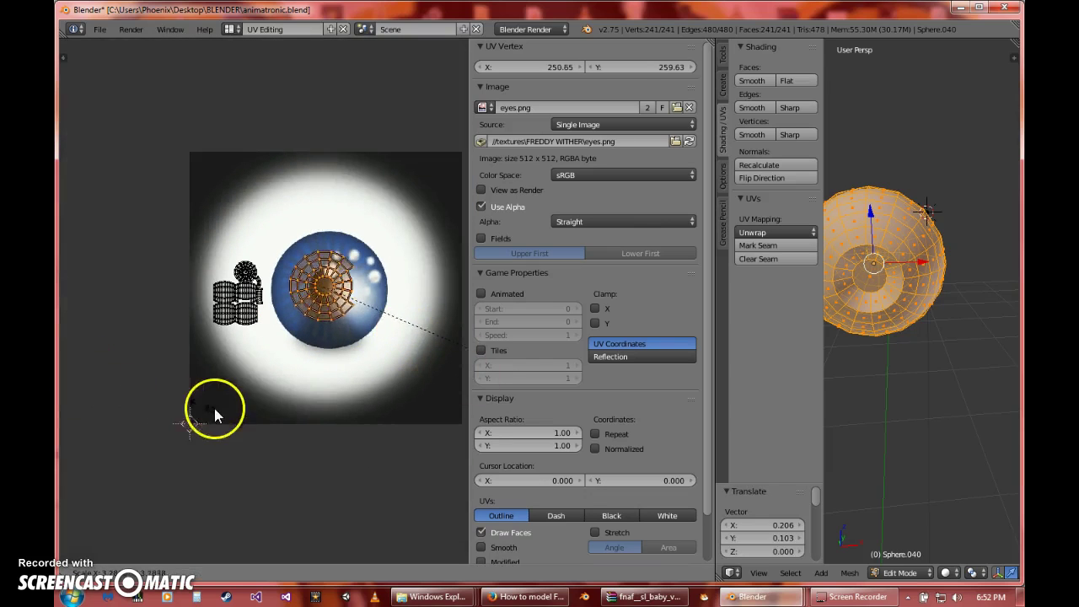
{"action": "left_click", "coordinate": [323, 427]}
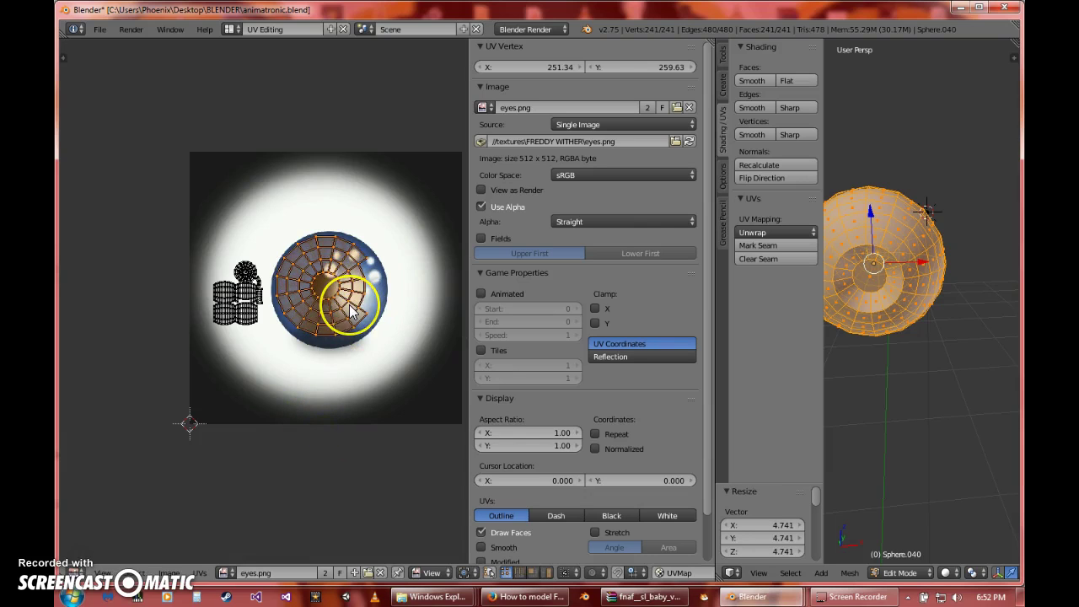
Nudge the ring-shaped island and enlarge it slightly to fit the outline of the blue iris
{"action": "right_click_drag", "start_coordinate": [350, 305], "coordinate": [352, 306]}
{"action": "key", "text": "s"}
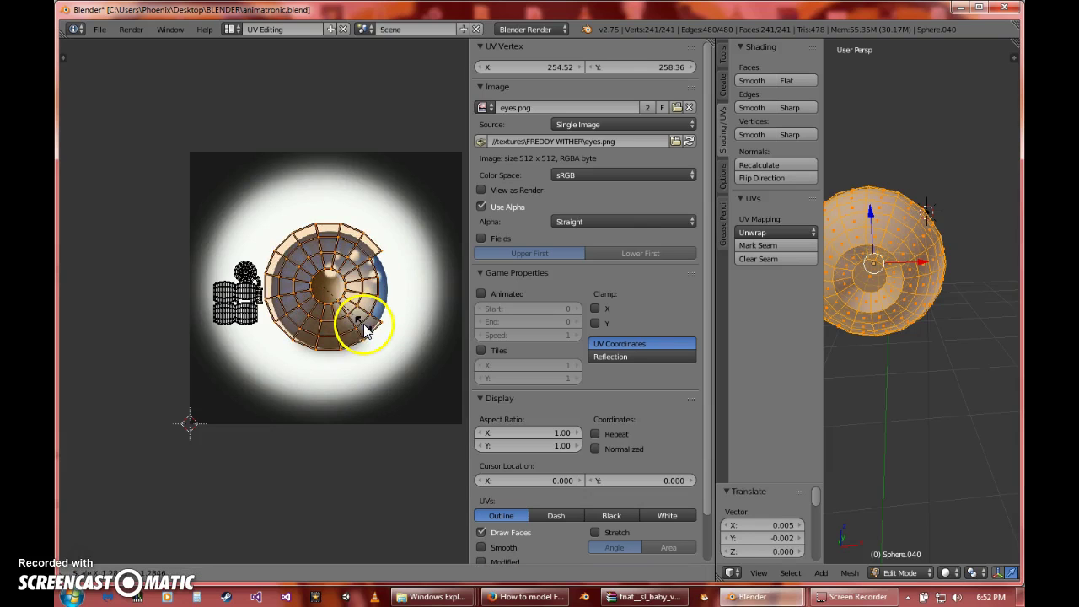
{"action": "left_click", "coordinate": [359, 327]}
{"action": "right_click_drag", "start_coordinate": [359, 327], "coordinate": [360, 331]}
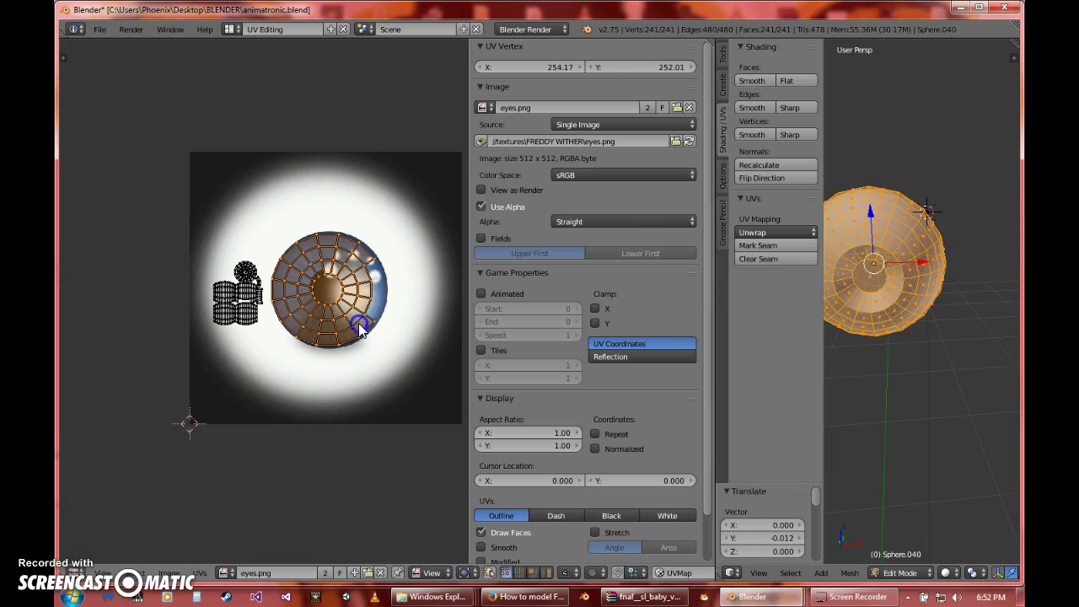
Select the innermost loop of the ring-shaped island, scale it by about 1.142 and align it with the pupil
{"action": "right_click", "coordinate": [334, 281]}
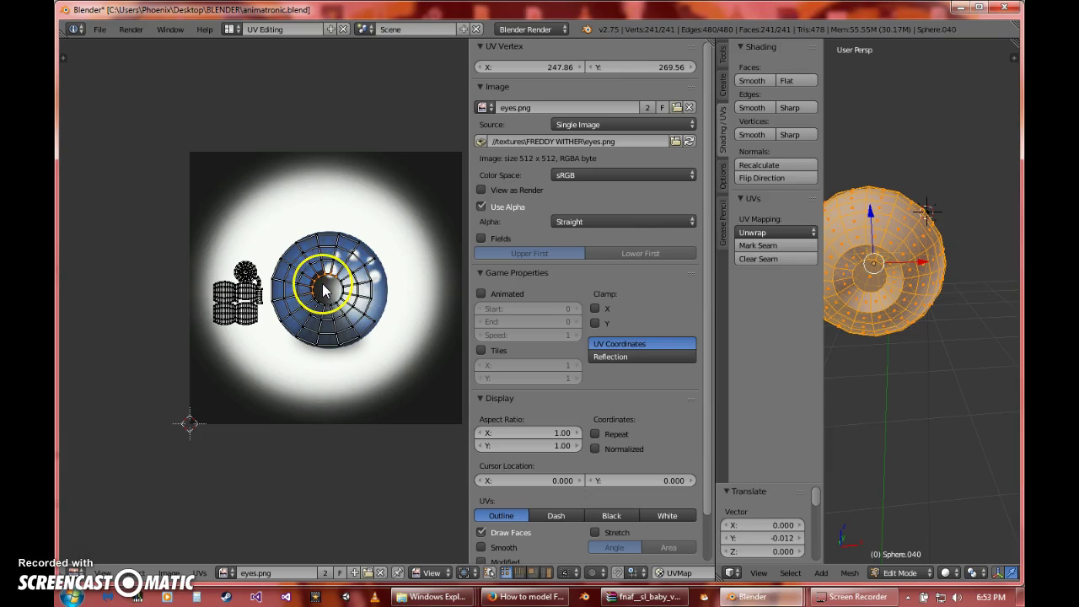
{"action": "key", "text": "b"}
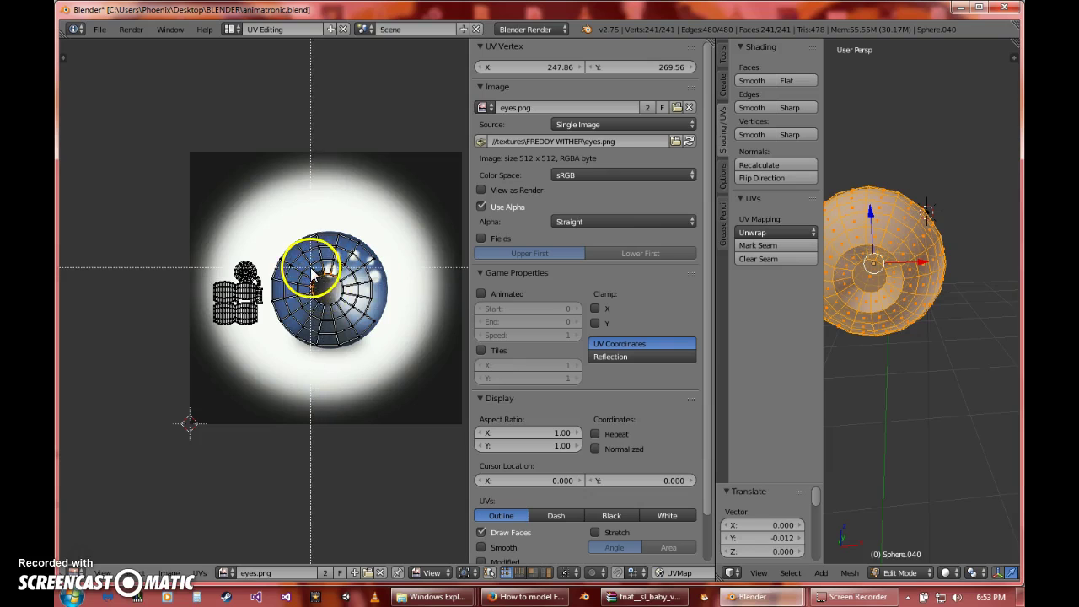
{"action": "right_click", "coordinate": [316, 275]}
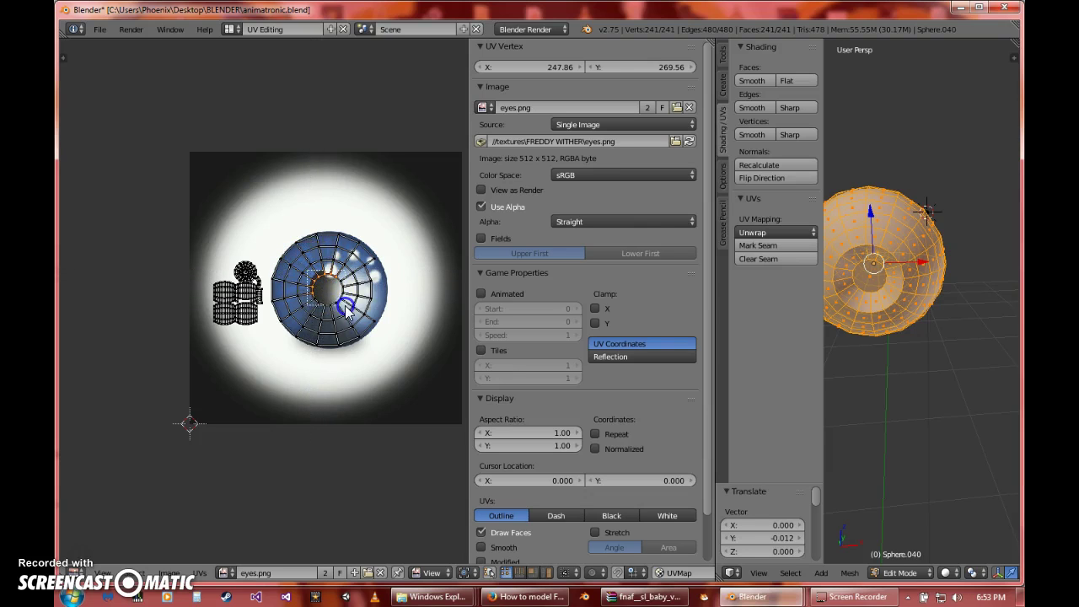
{"action": "left_click_drag", "start_coordinate": [346, 310], "coordinate": [348, 311]}
{"action": "key", "text": "s"}
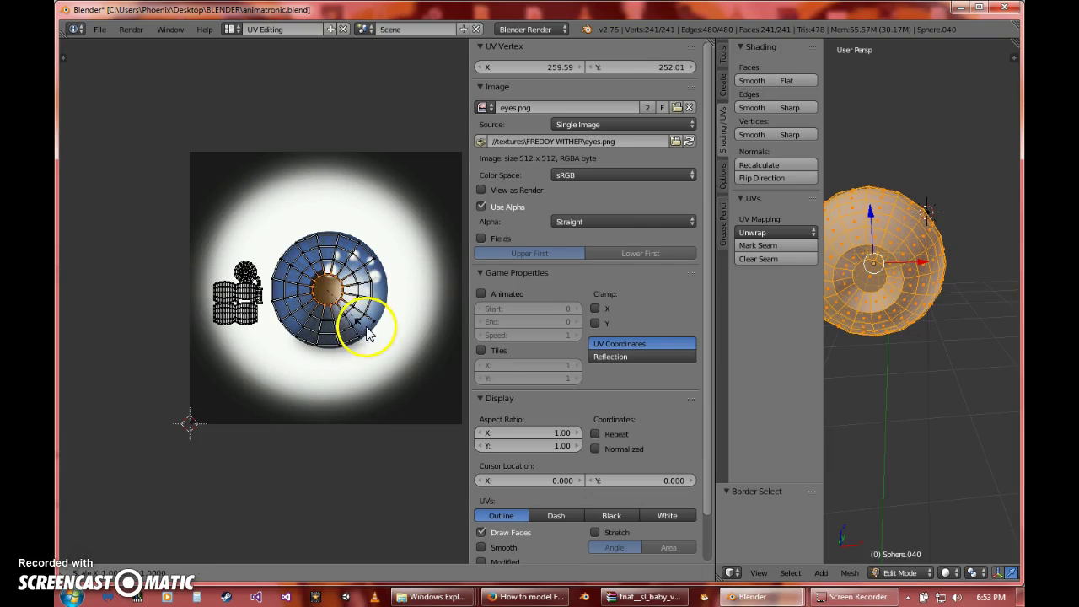
{"action": "left_click", "coordinate": [373, 334]}
{"action": "key", "text": "g"}
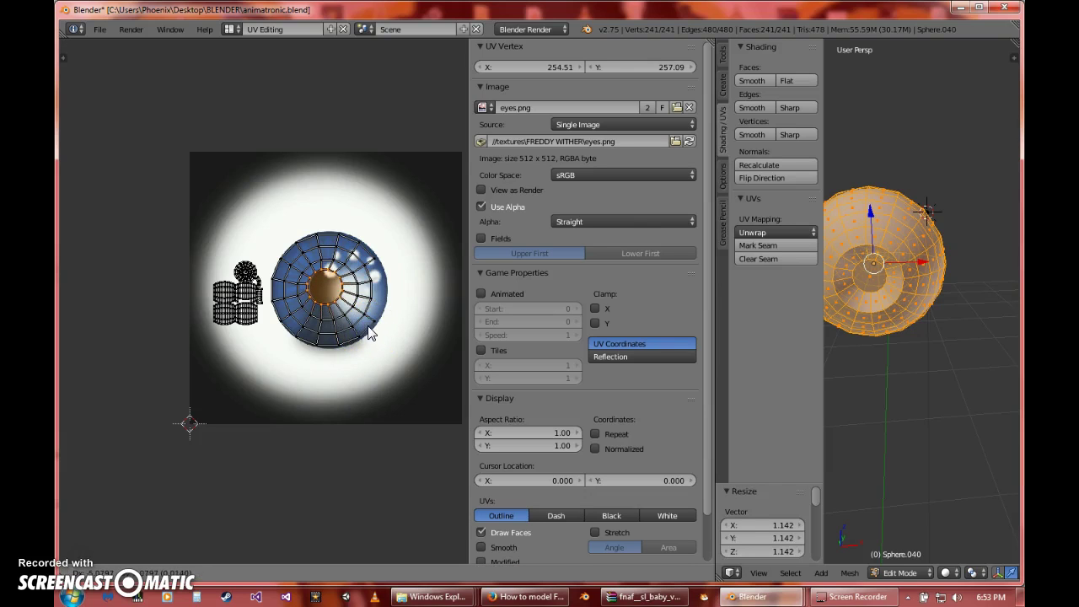
{"action": "left_click", "coordinate": [371, 333]}
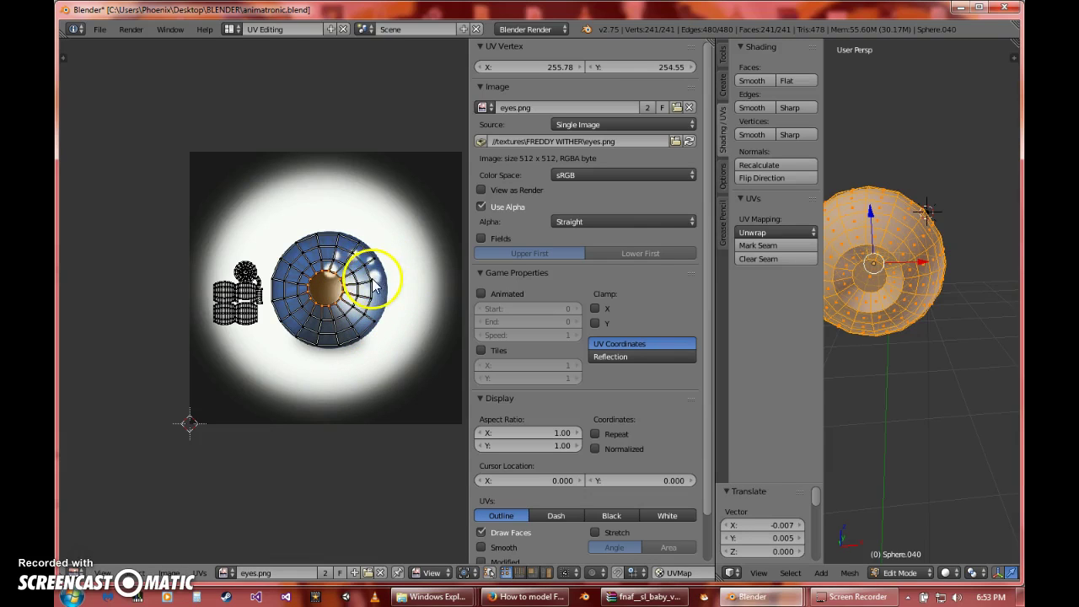
Select all remaining UV islands, scale them by about 0.11 and place them on the white just beside the iris
{"action": "scroll", "coordinate": [266, 339], "scroll_direction": "up", "scroll_amount": 2}
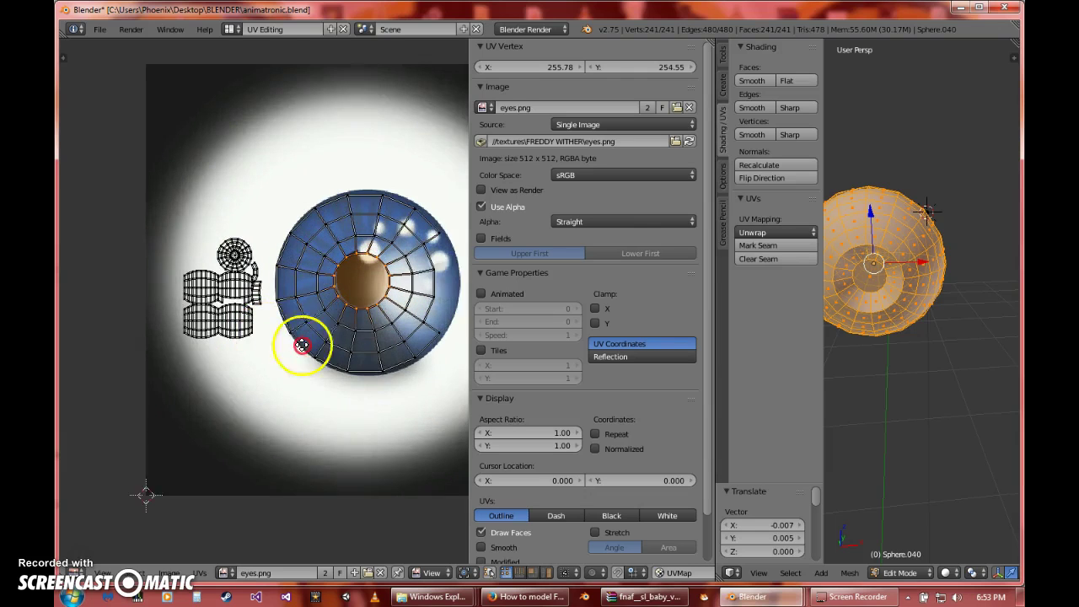
{"action": "key", "text": "a"}
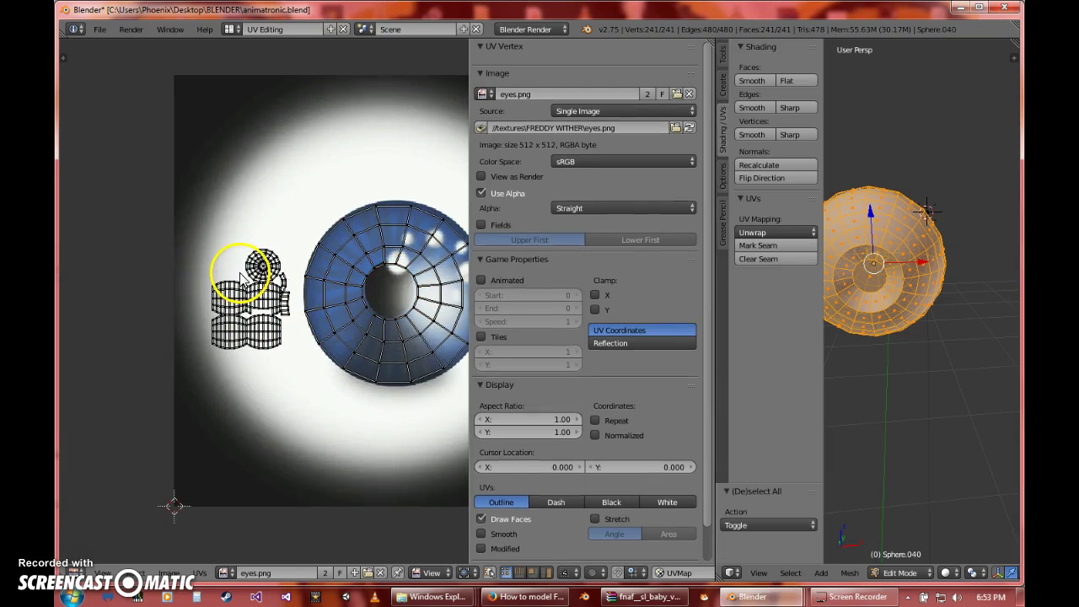
{"action": "key", "text": "b"}
{"action": "left_click_drag", "start_coordinate": [179, 226], "coordinate": [297, 360]}
{"action": "scroll", "coordinate": [285, 353], "scroll_direction": "down", "scroll_amount": 1}
{"action": "scroll", "coordinate": [272, 308], "scroll_direction": "up", "scroll_amount": 2}
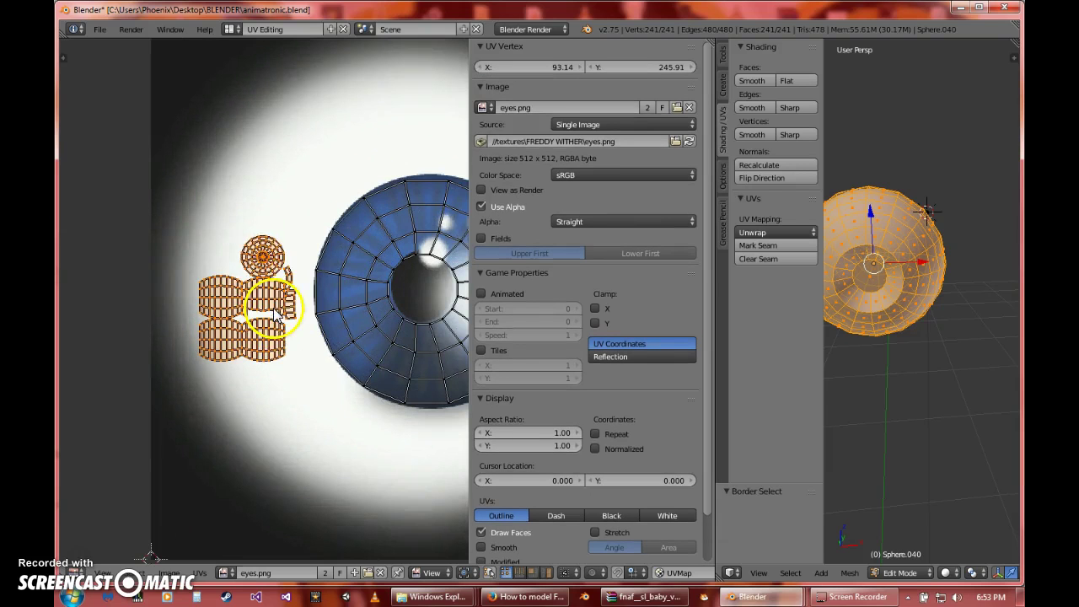
{"action": "key", "text": "s"}
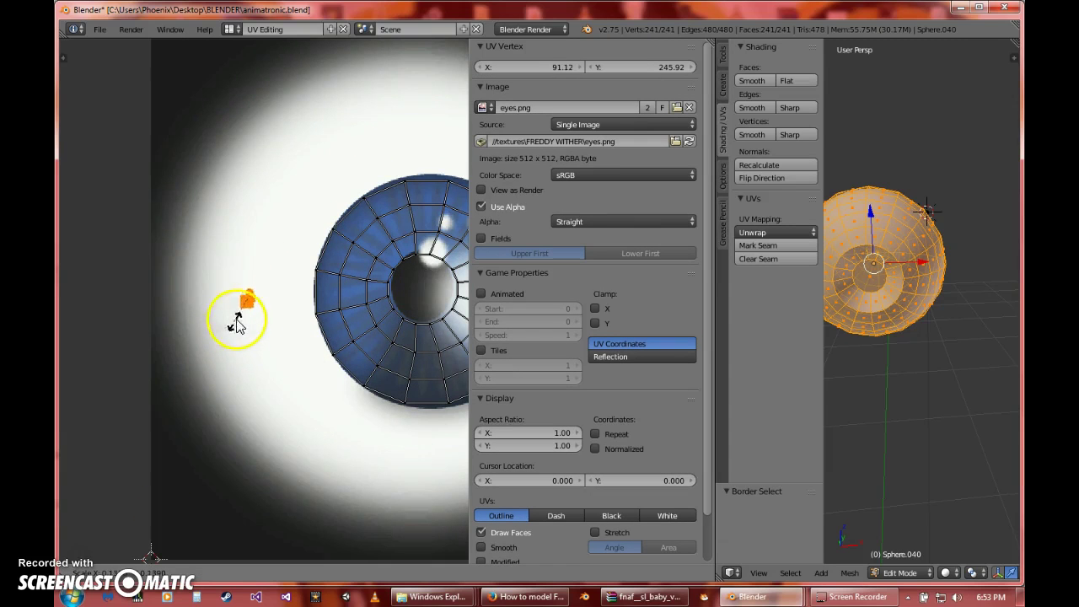
{"action": "left_click", "coordinate": [236, 316]}
{"action": "key", "text": "g"}
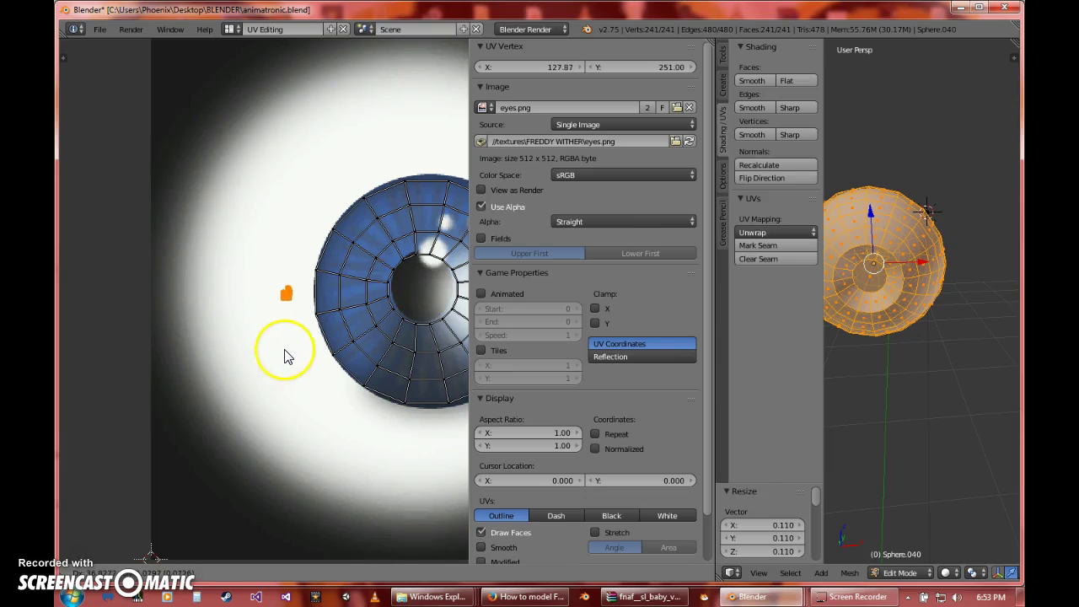
{"action": "left_click", "coordinate": [295, 350]}
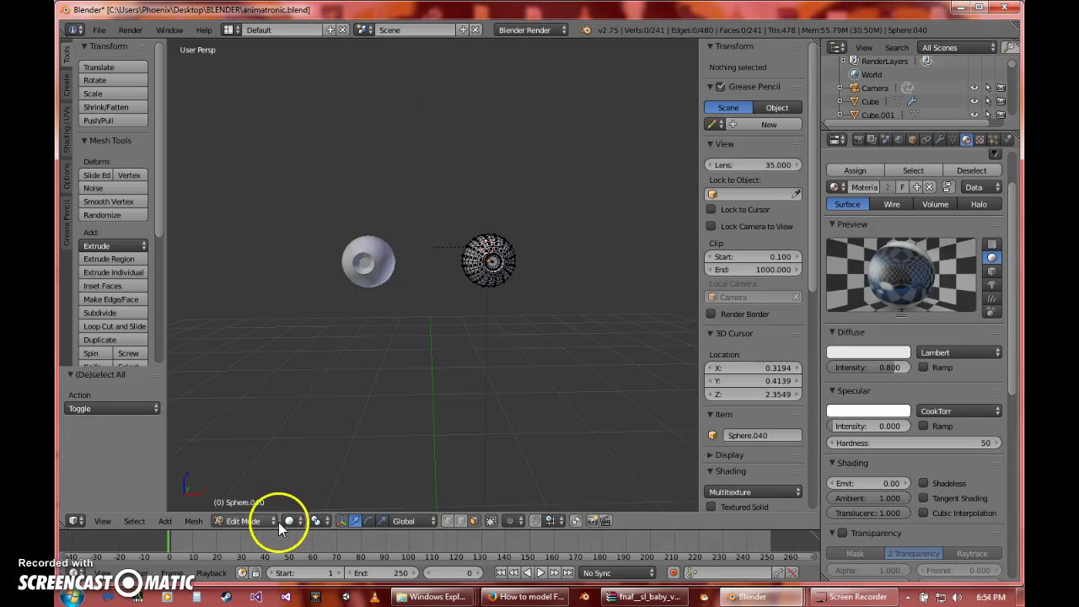
Return the eyeball to Object Mode in the Default layout and display both eyes with their image texture
{"action": "left_click", "coordinate": [278, 522]}
{"action": "left_click", "coordinate": [274, 505]}
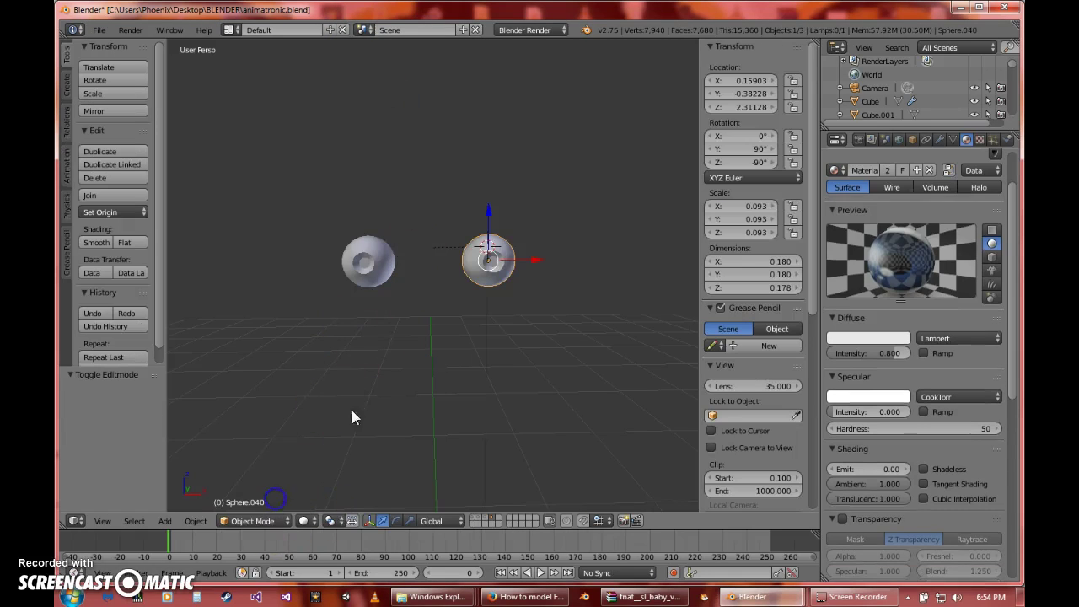
{"action": "left_click", "coordinate": [305, 521]}
{"action": "left_click", "coordinate": [321, 453]}
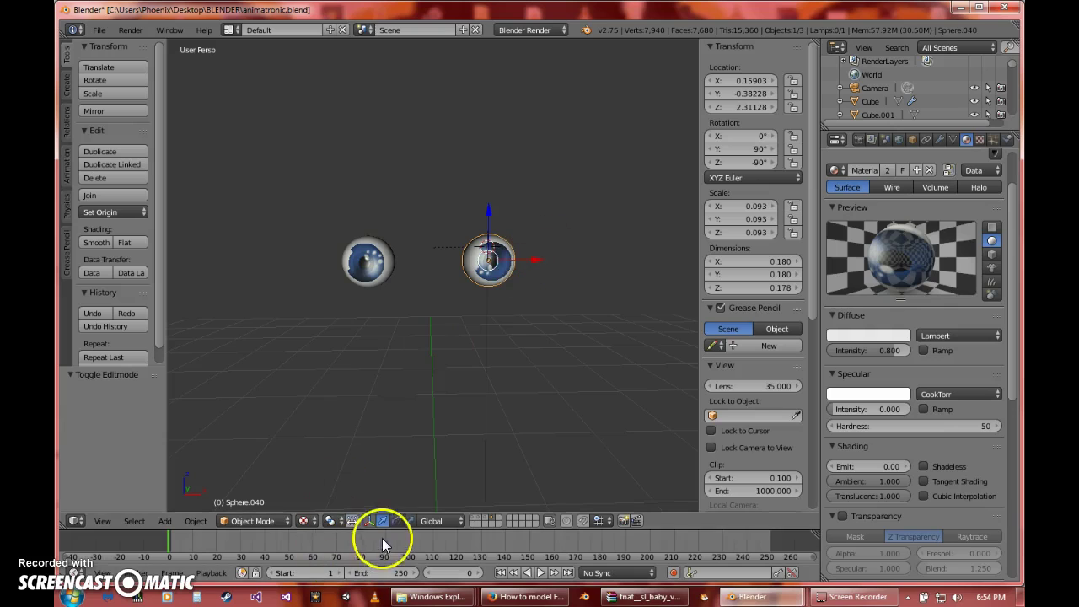
Rotate the newly textured eyeball about 139° around the global Y axis using the rotate manipulator
{"action": "left_click", "coordinate": [396, 520]}
{"action": "left_click_drag", "start_coordinate": [456, 226], "coordinate": [572, 283]}
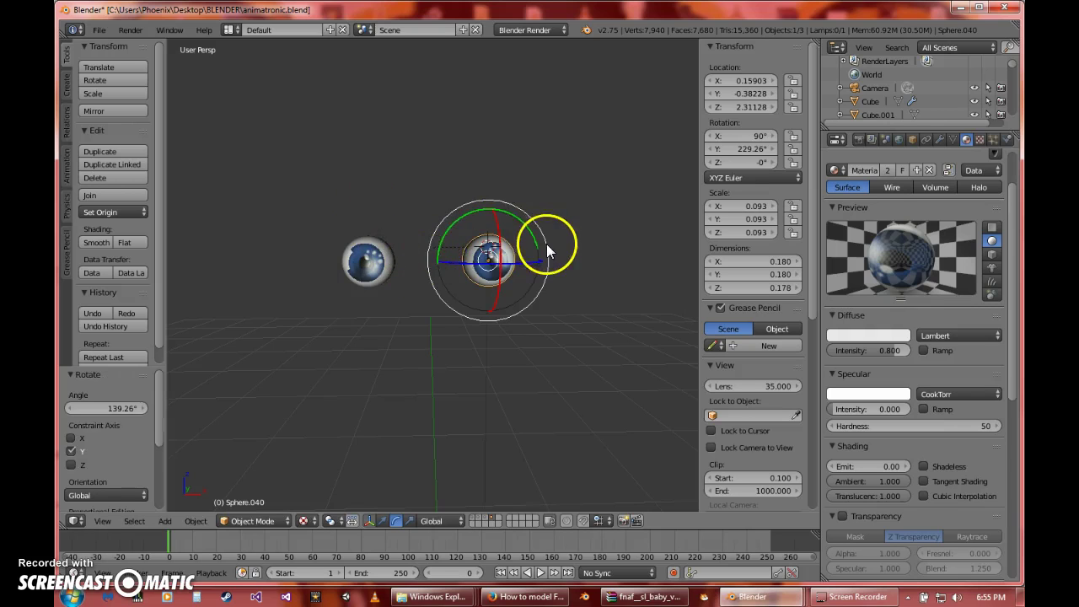
{"action": "scroll", "coordinate": [547, 251], "scroll_direction": "up", "scroll_amount": 7}
{"action": "scroll", "coordinate": [546, 253], "scroll_direction": "down", "scroll_amount": 7}
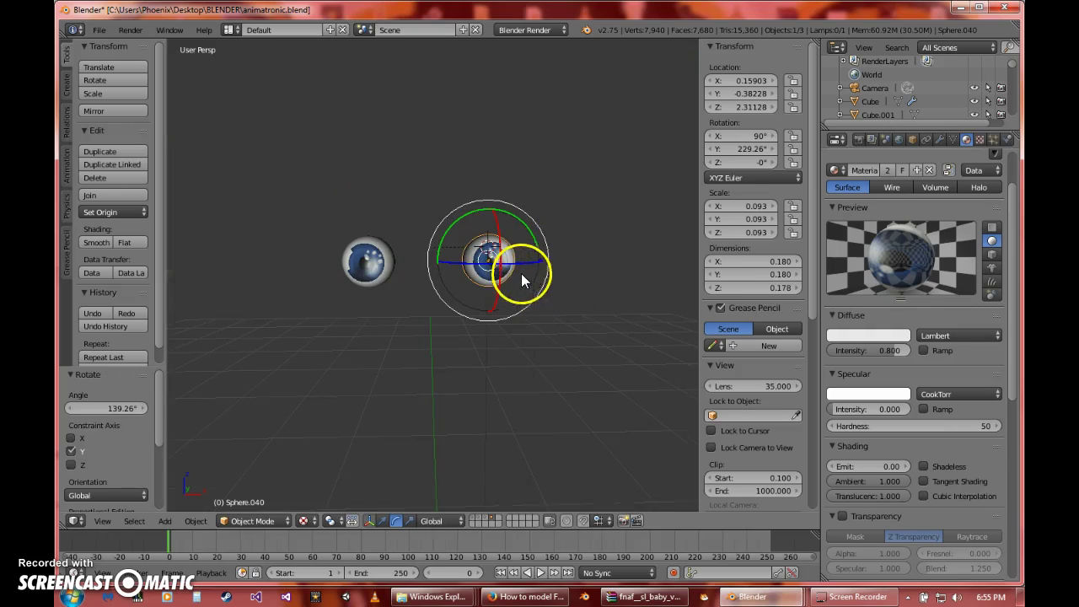
{"action": "scroll", "coordinate": [877, 446], "scroll_direction": "down", "scroll_amount": 2}
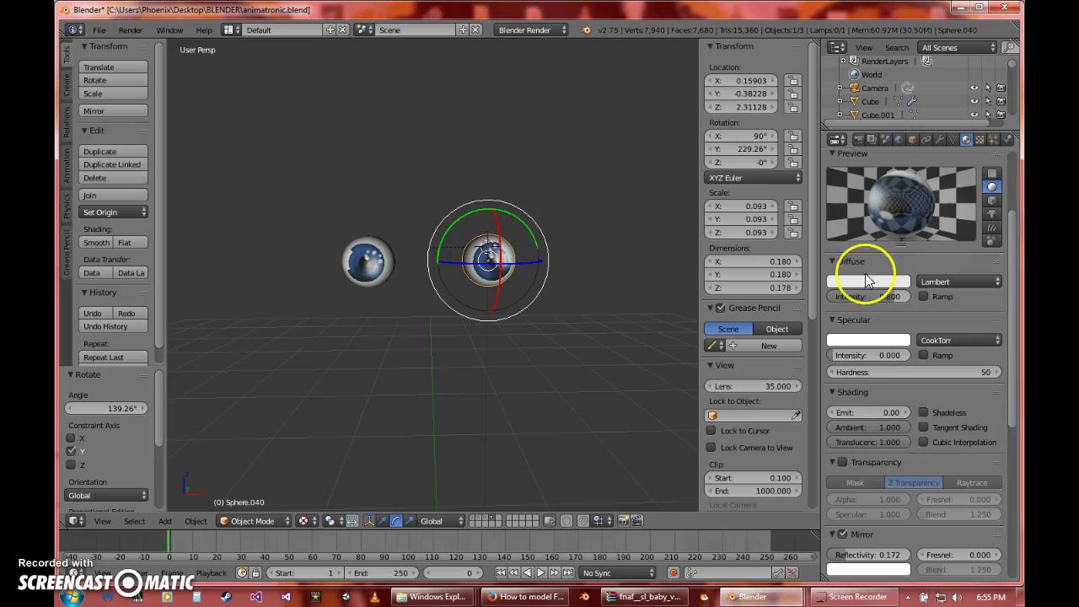
Set the eye material's mirror reflectivity to about 0.293
{"action": "scroll", "coordinate": [900, 452], "scroll_direction": "down", "scroll_amount": 3}
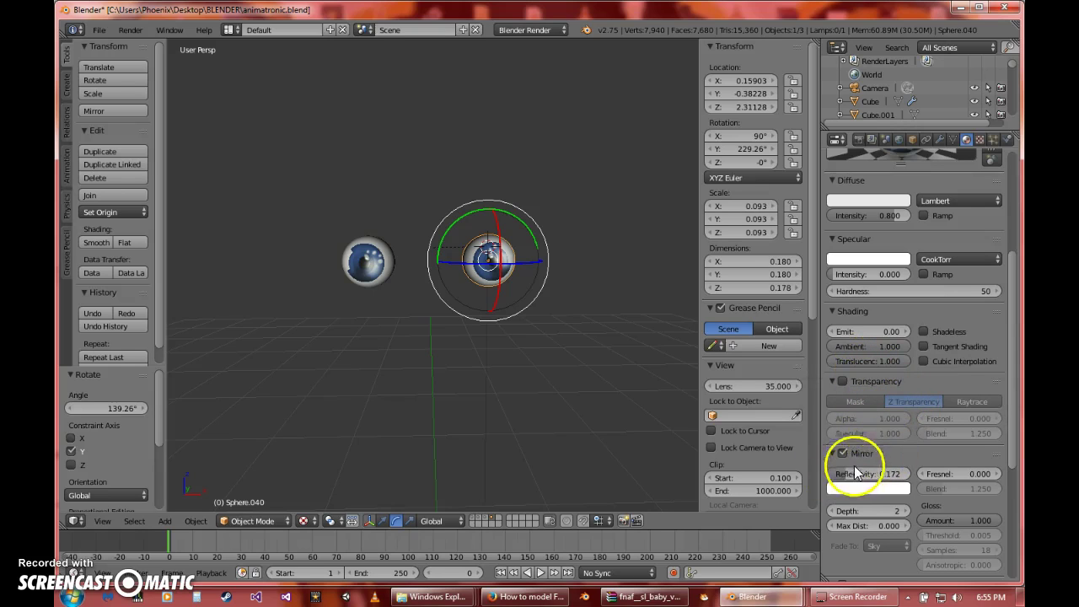
{"action": "left_click_drag", "start_coordinate": [856, 474], "coordinate": [872, 472]}
{"action": "scroll", "coordinate": [862, 447], "scroll_direction": "up", "scroll_amount": 3}
{"action": "scroll", "coordinate": [876, 343], "scroll_direction": "down", "scroll_amount": 2}
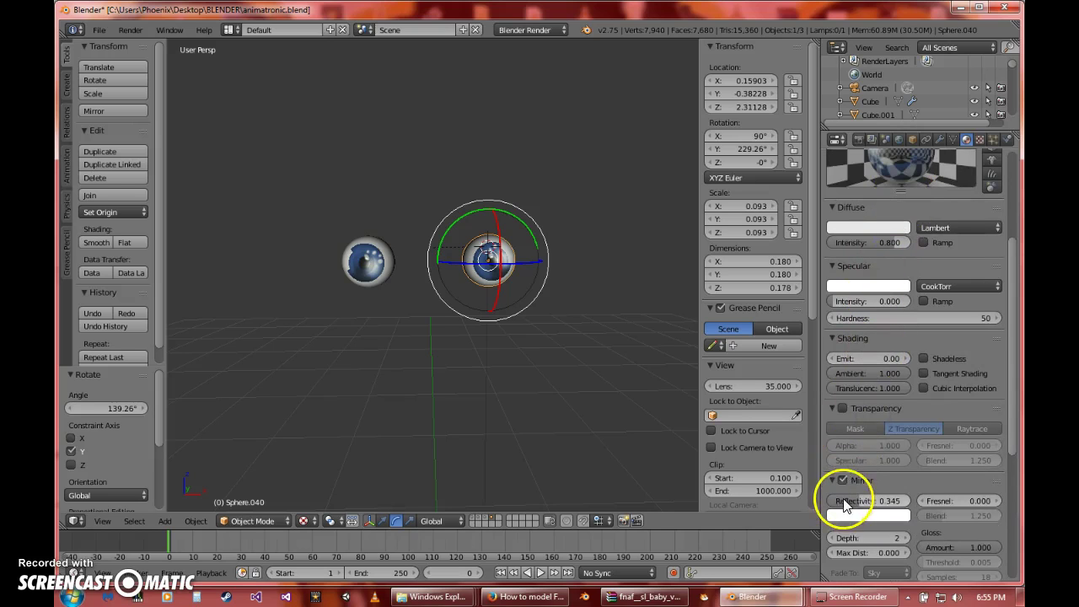
{"action": "left_click_drag", "start_coordinate": [843, 499], "coordinate": [838, 497]}
{"action": "scroll", "coordinate": [939, 481], "scroll_direction": "down", "scroll_amount": 2}
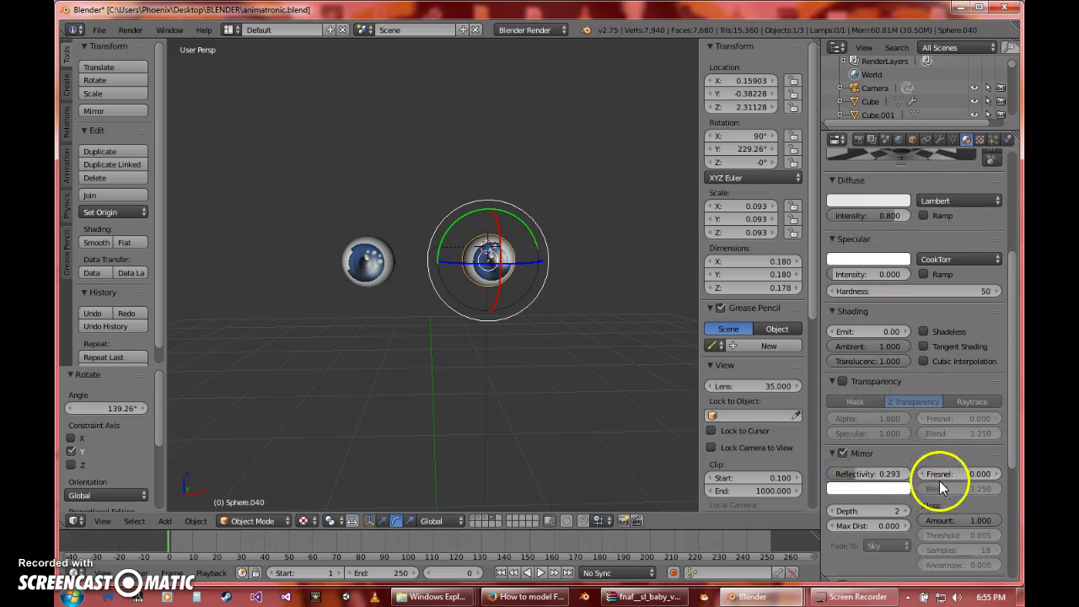
Raise the Fresnel value of the eye material's mirror reflection to 5.000
{"action": "scroll", "coordinate": [943, 456], "scroll_direction": "up", "scroll_amount": 2}
{"action": "left_click_drag", "start_coordinate": [982, 501], "coordinate": [971, 524]}
{"action": "scroll", "coordinate": [946, 501], "scroll_direction": "up", "scroll_amount": 1}
{"action": "left_click", "coordinate": [522, 355]}
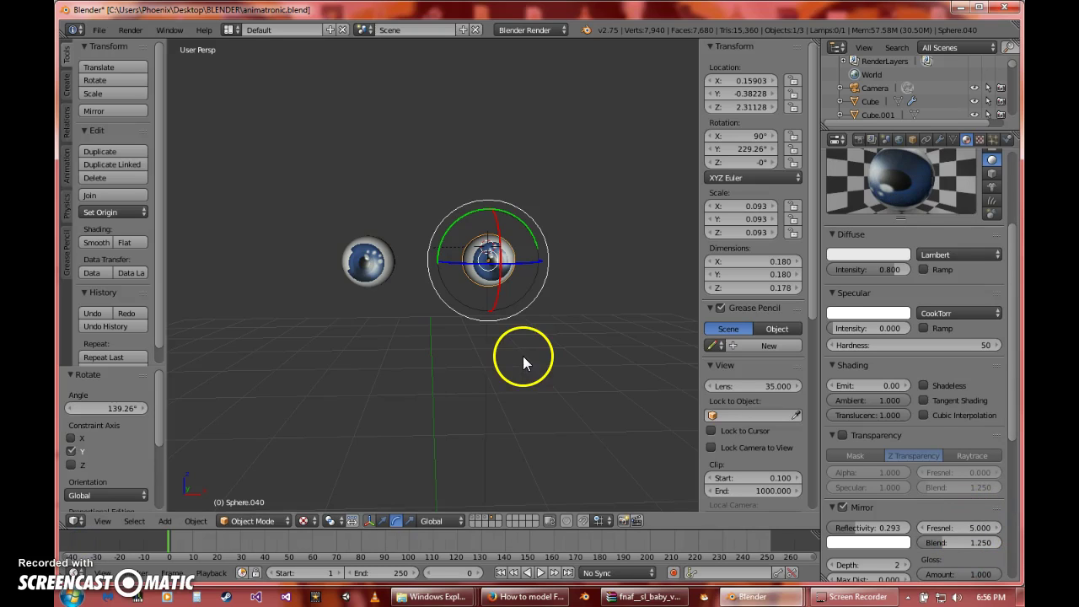
{"action": "scroll", "coordinate": [539, 323], "scroll_direction": "up", "scroll_amount": 8}
{"action": "scroll", "coordinate": [539, 324], "scroll_direction": "down", "scroll_amount": 8}
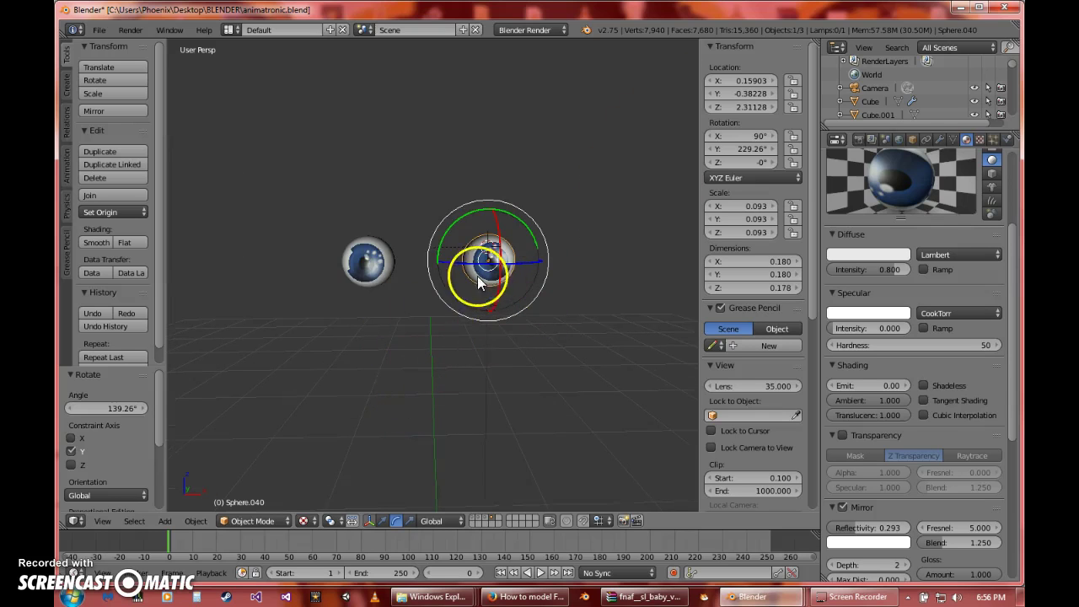
Examine the eye material preview on the cube, monkey, hair and flat shapes, ending on the sphere
{"action": "scroll", "coordinate": [961, 278], "scroll_direction": "down", "scroll_amount": 5}
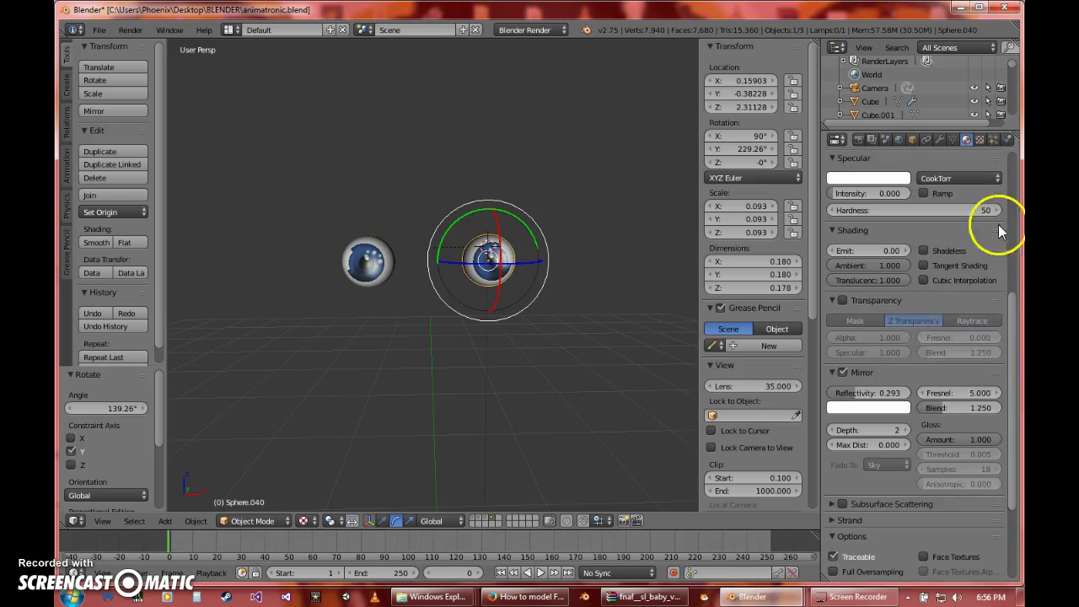
{"action": "scroll", "coordinate": [946, 382], "scroll_direction": "up", "scroll_amount": 4}
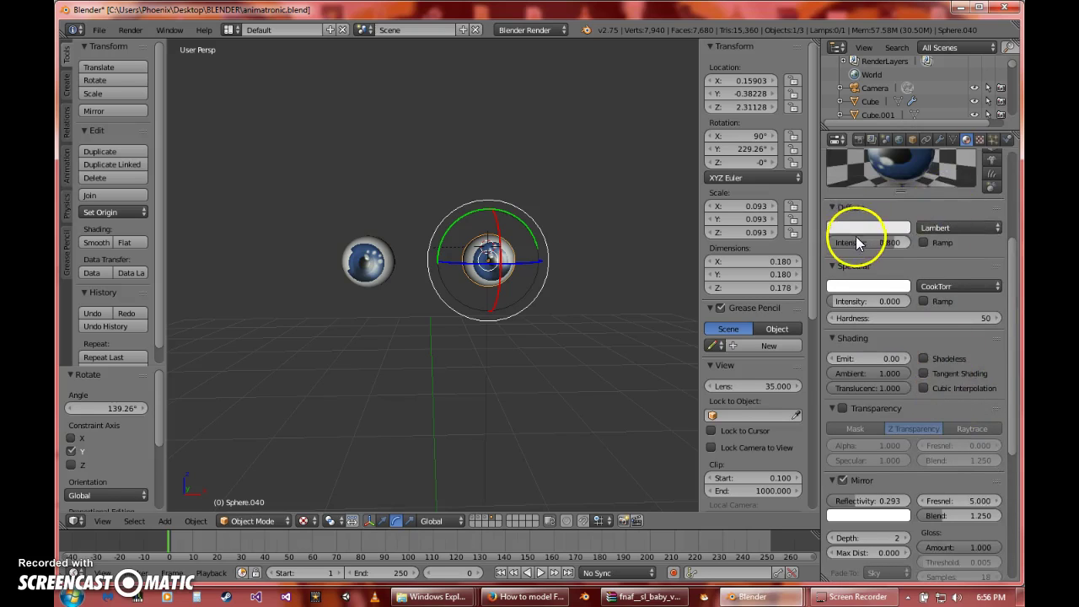
{"action": "scroll", "coordinate": [856, 236], "scroll_direction": "up", "scroll_amount": 1}
{"action": "left_click", "coordinate": [992, 186]}
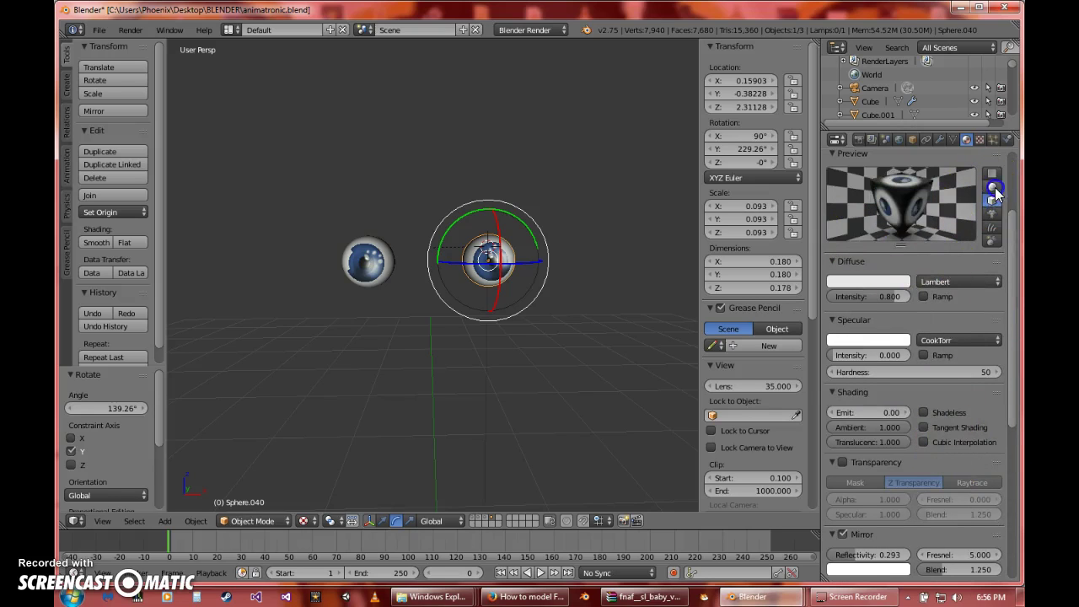
{"action": "left_click", "coordinate": [991, 212]}
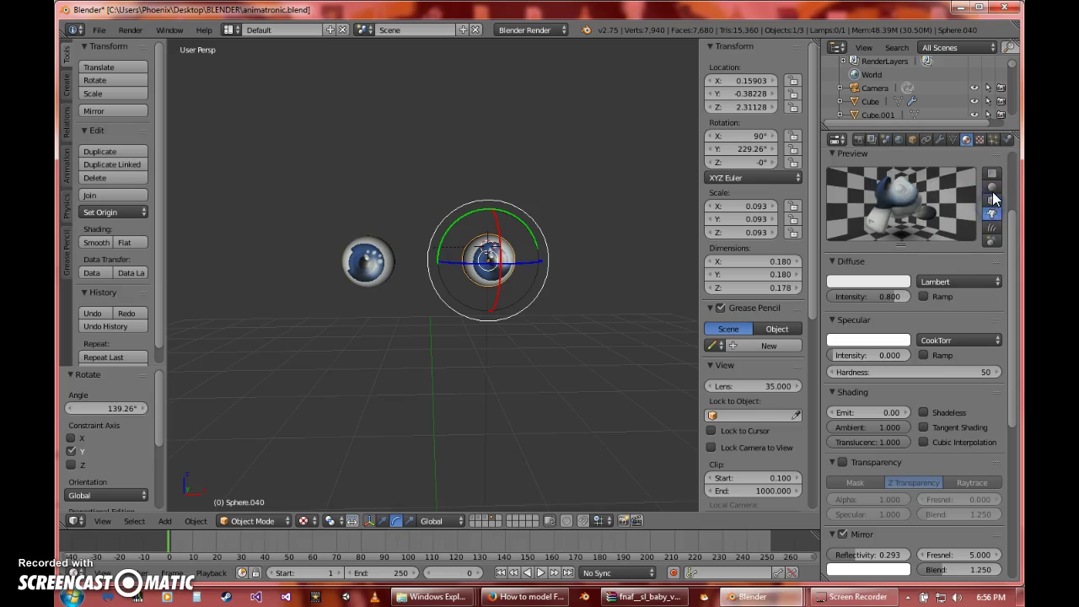
{"action": "left_click", "coordinate": [991, 227]}
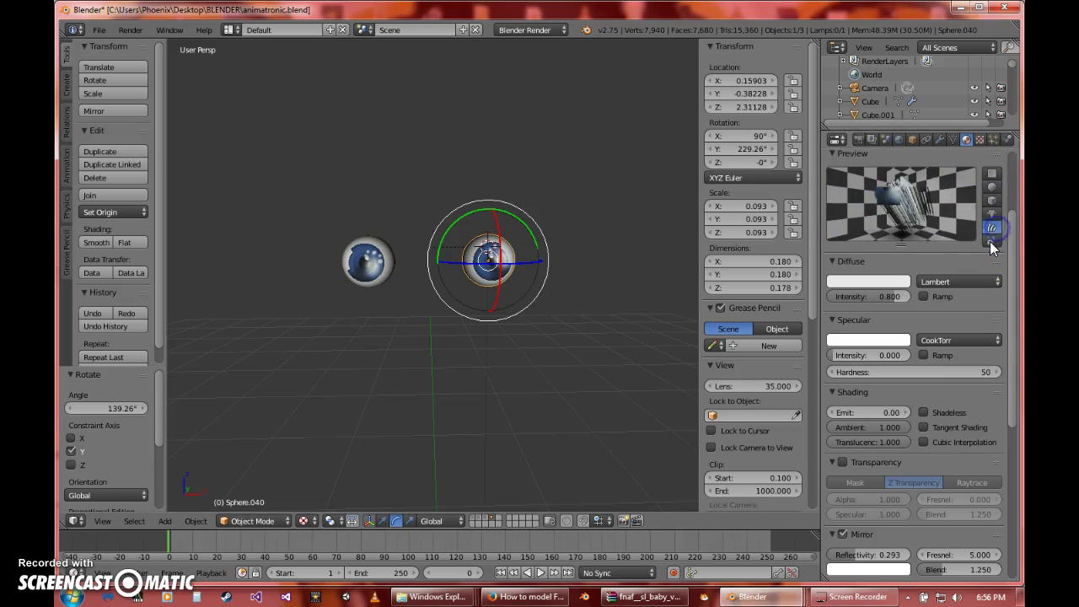
{"action": "left_click", "coordinate": [992, 188]}
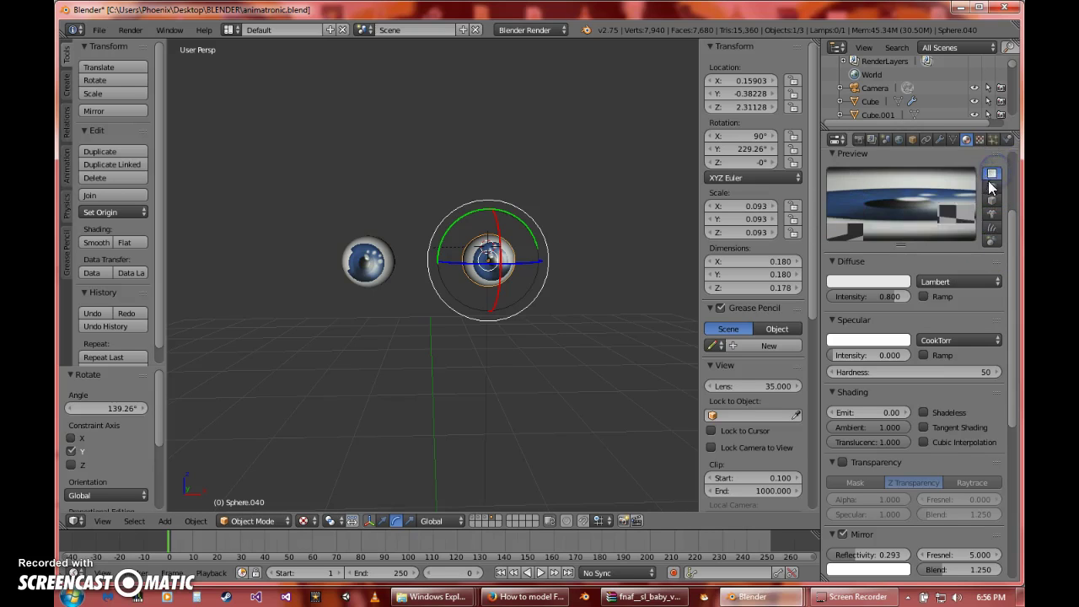
{"action": "left_click", "coordinate": [991, 189]}
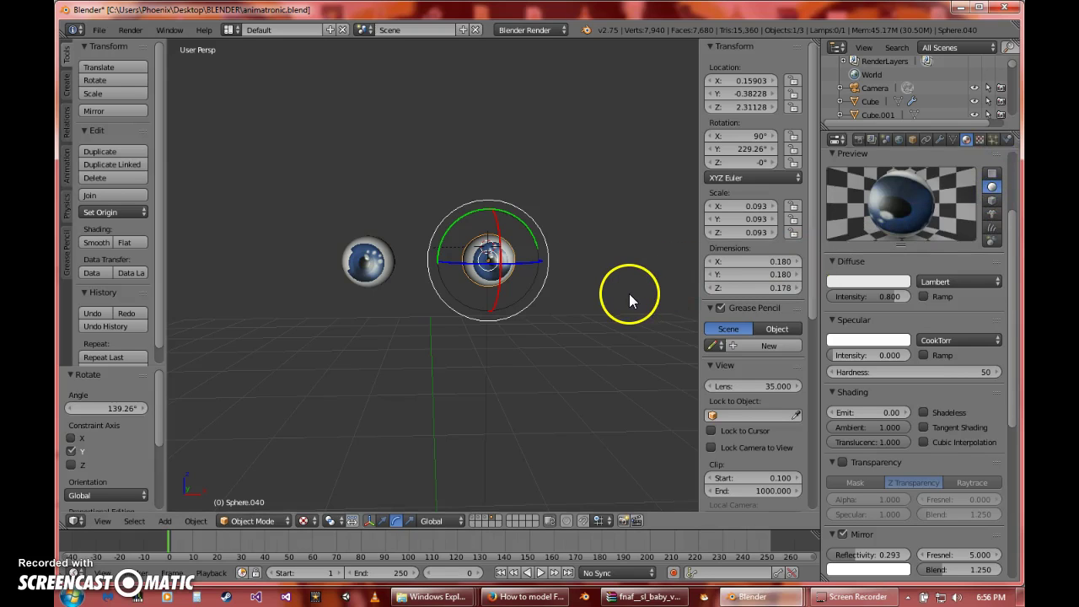
{"action": "left_click", "coordinate": [520, 521]}
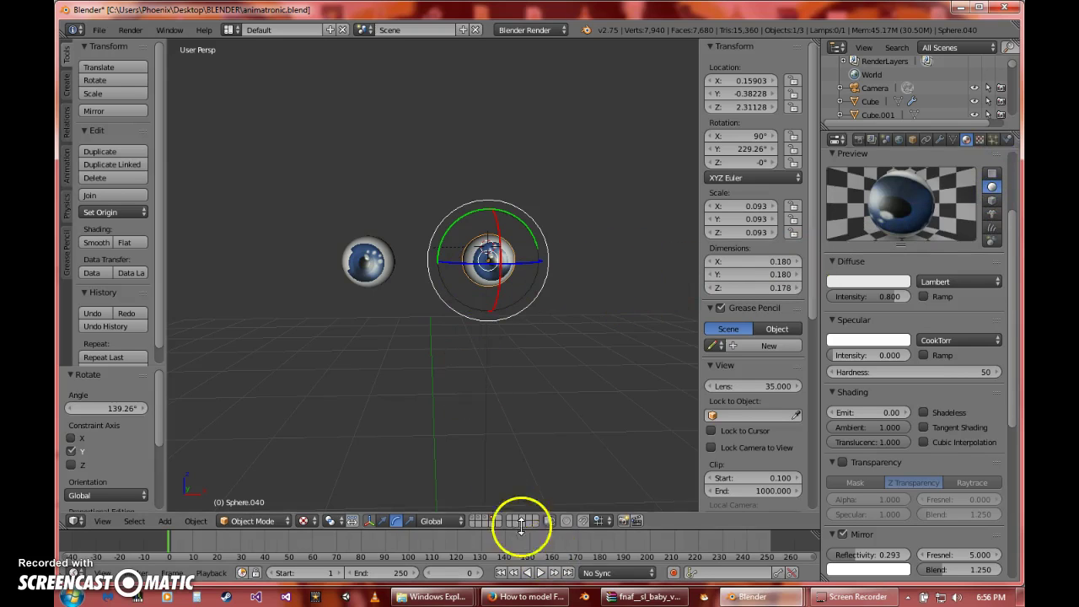
{"action": "left_click", "coordinate": [484, 523]}
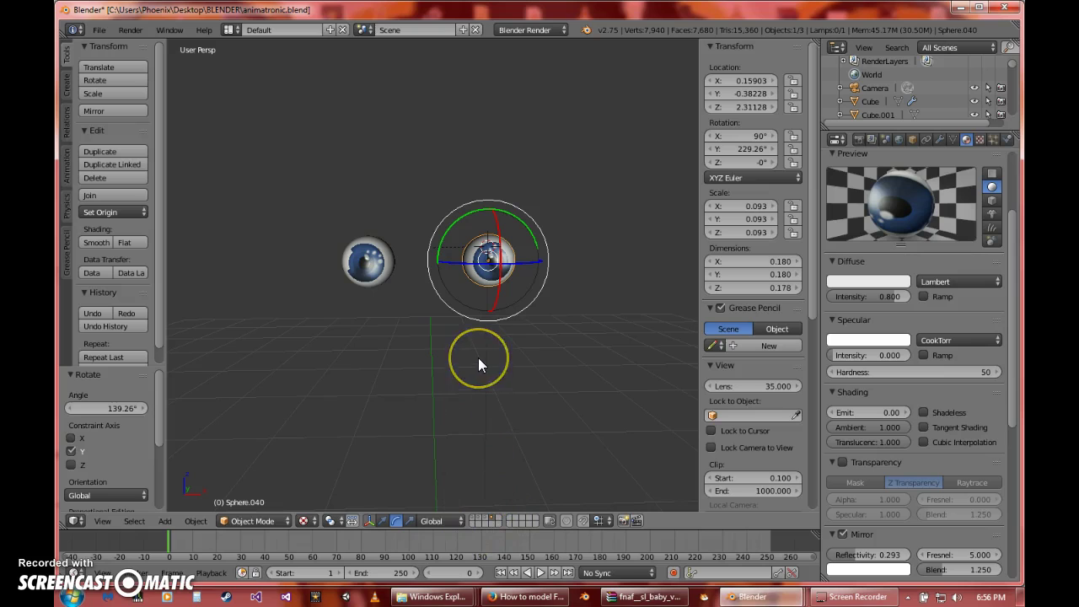